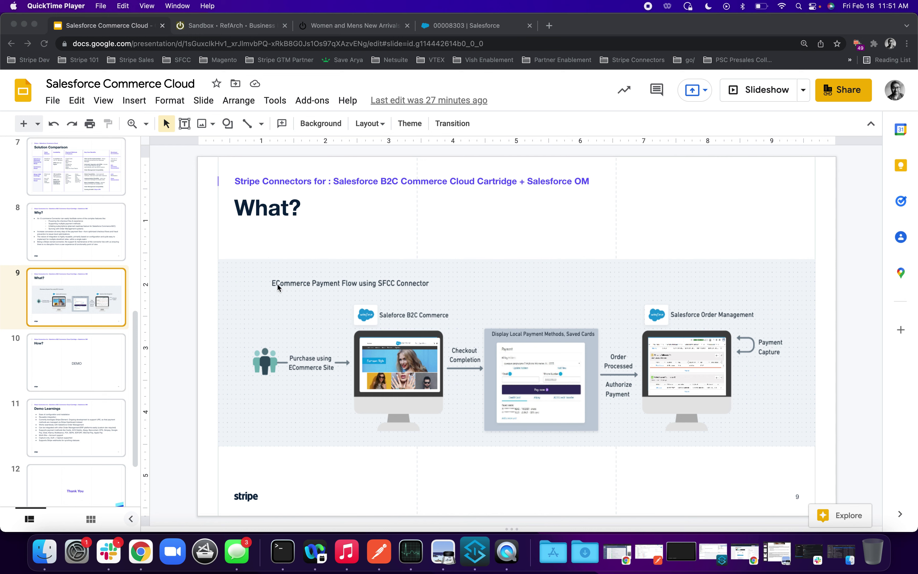
# Bring Chrome forward, select slide 8 (Why?), and start the full-screen slideshow.
pyautogui.click(74, 293)
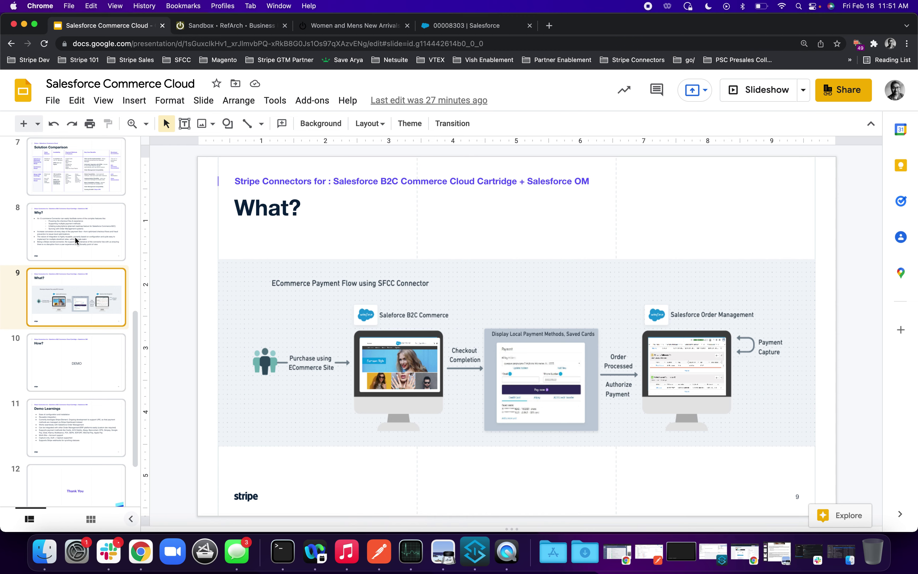
pyautogui.click(76, 240)
pyautogui.click(745, 98)
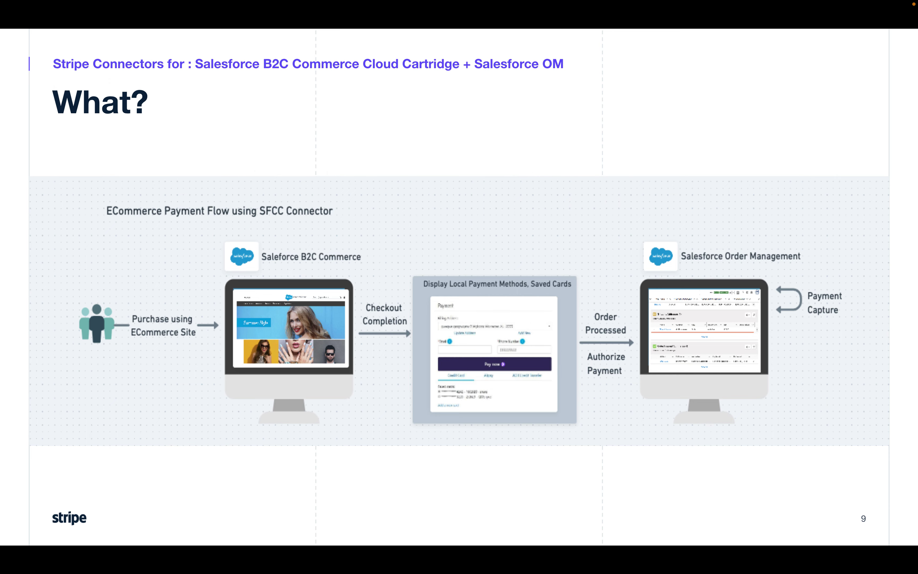
# Switch from the What? slide to Chrome and leave the full-screen presentation.
pyautogui.press('super+Tab')
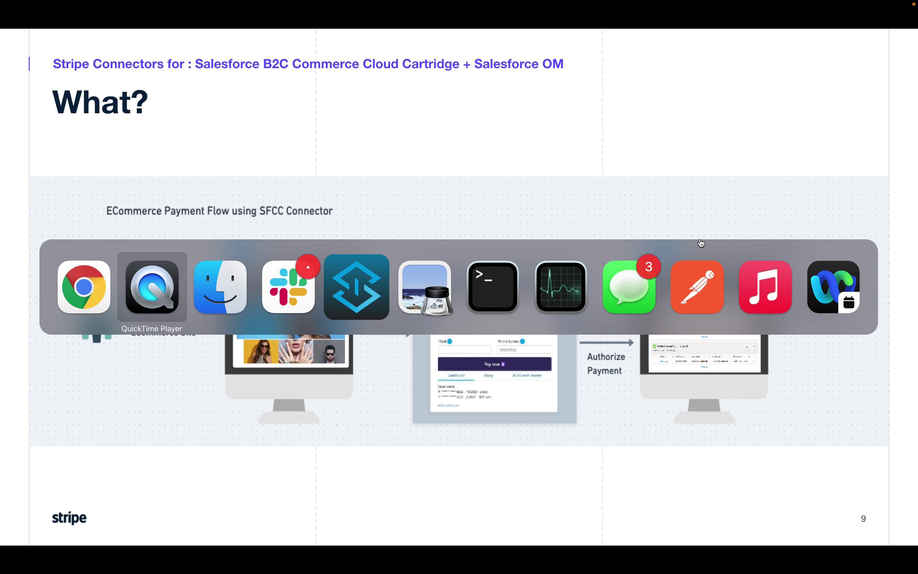
pyautogui.click(85, 273)
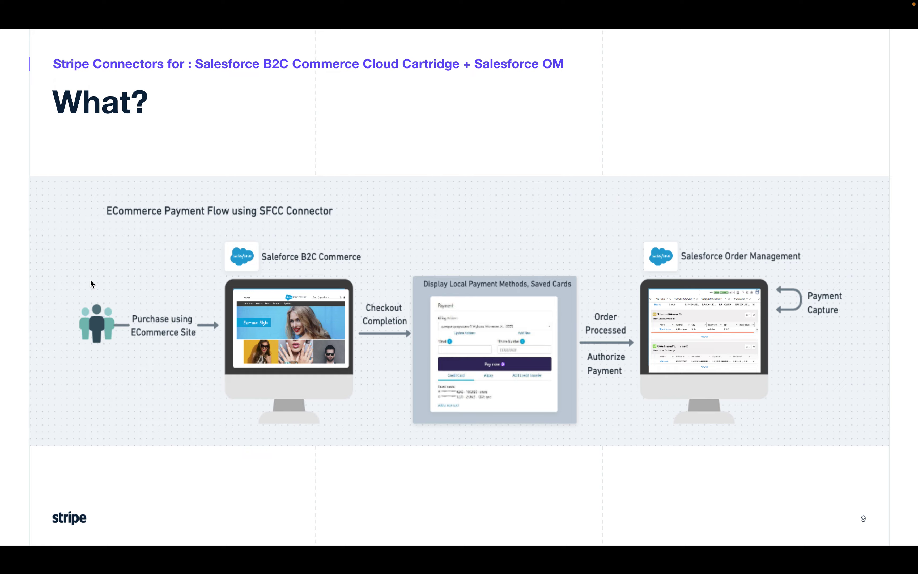
pyautogui.press('Escape')
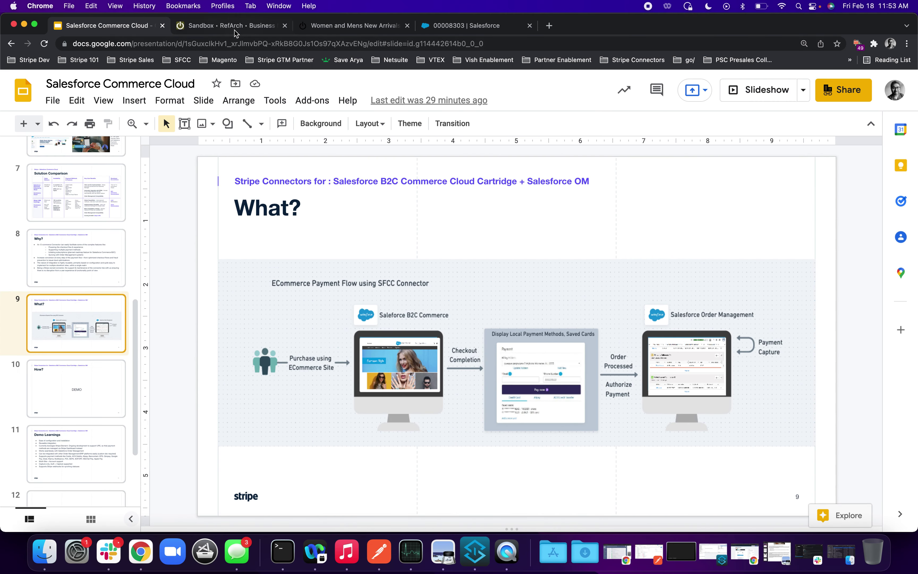
# Go from Business Manager to the RefArch storefront and browse its Top Sellers products.
pyautogui.click(238, 26)
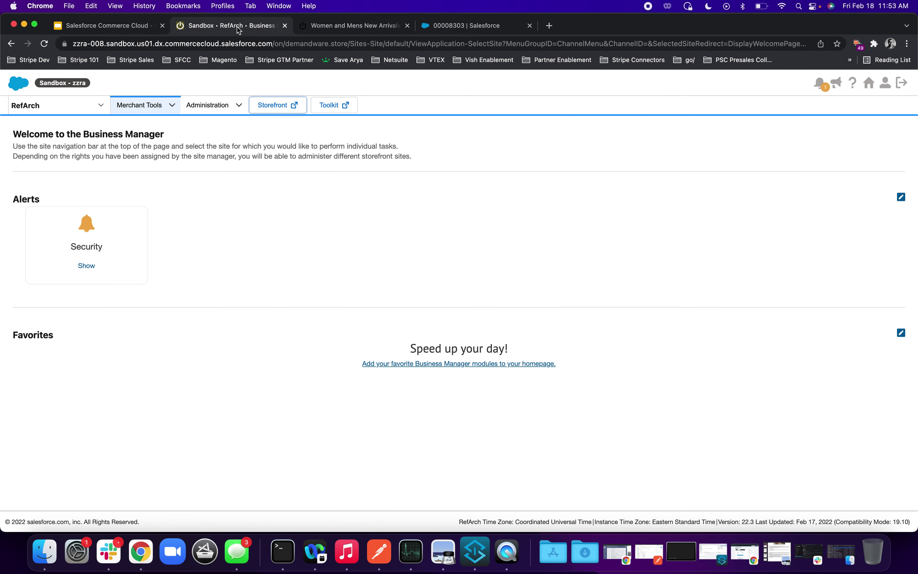
pyautogui.click(346, 26)
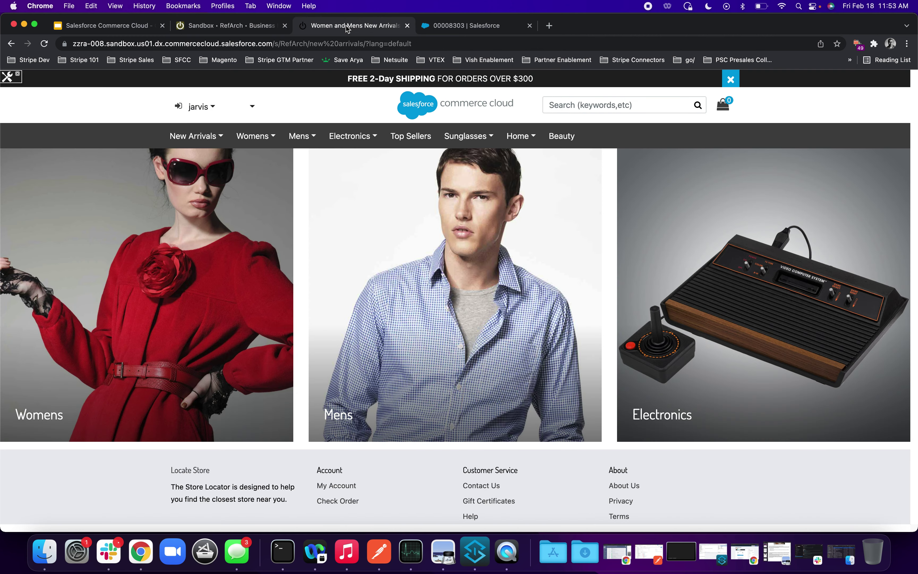
pyautogui.moveTo(353, 135)
pyautogui.click(409, 140)
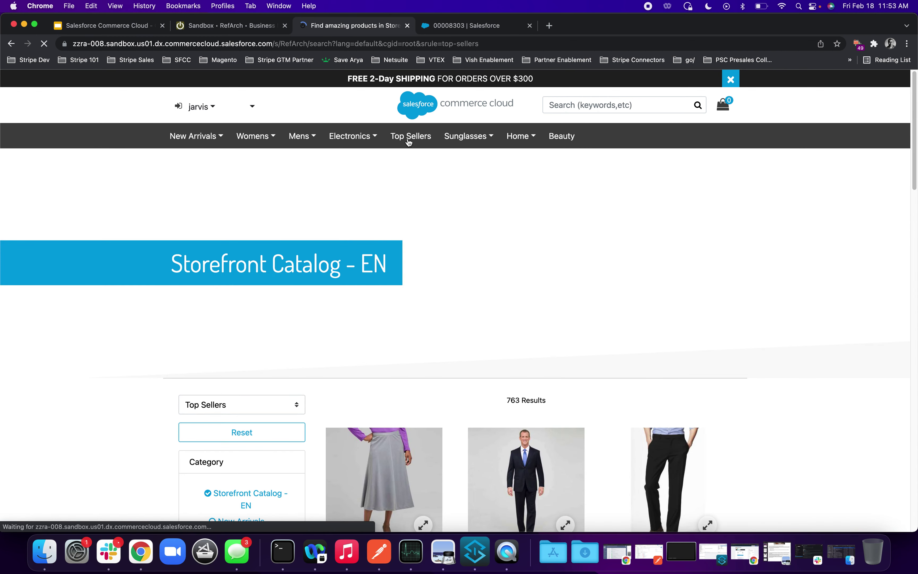
pyautogui.scroll(-3, 421, 300)
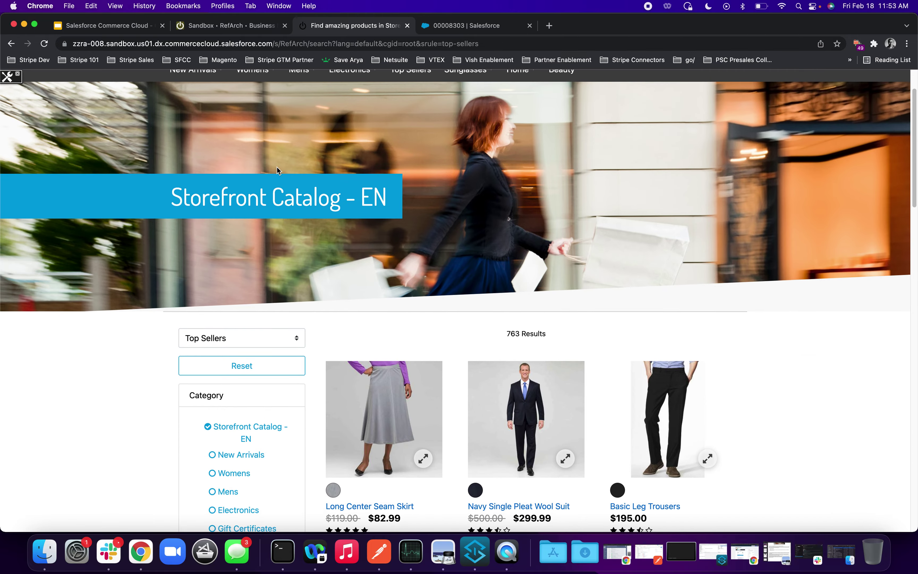
pyautogui.scroll(3, 300, 197)
pyautogui.scroll(-3, 416, 261)
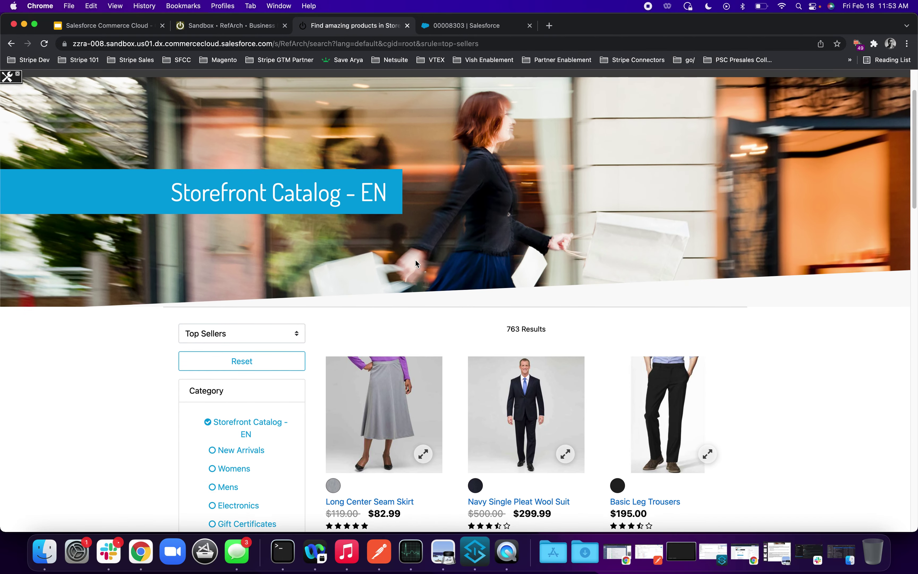
# Open the Navy Single Pleat Wool Suit and choose size 50, Regular width.
pyautogui.click(510, 370)
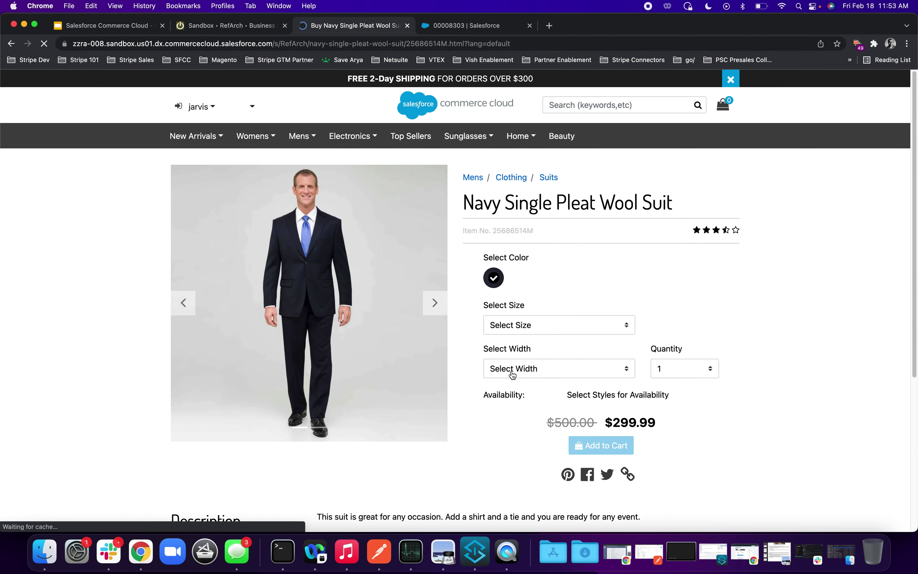
pyautogui.click(549, 325)
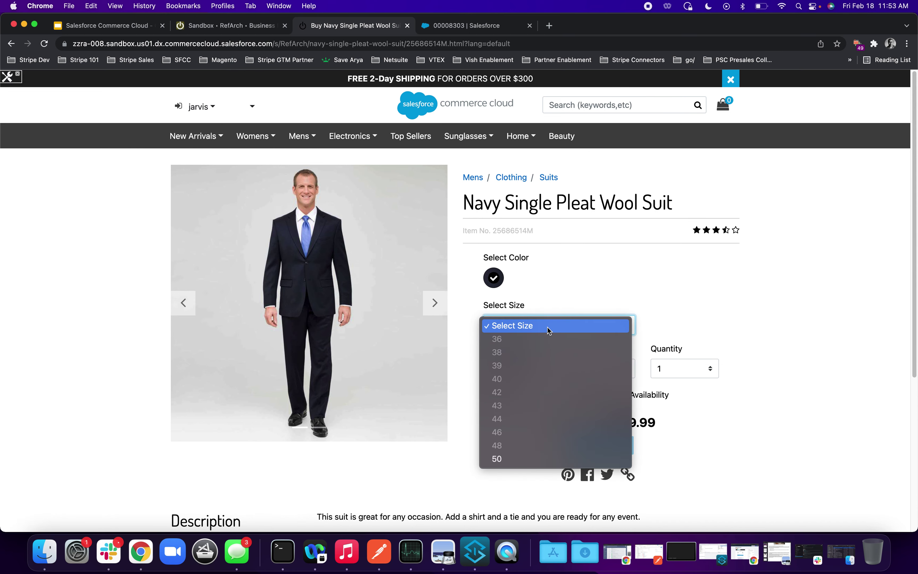
pyautogui.click(507, 461)
pyautogui.click(523, 370)
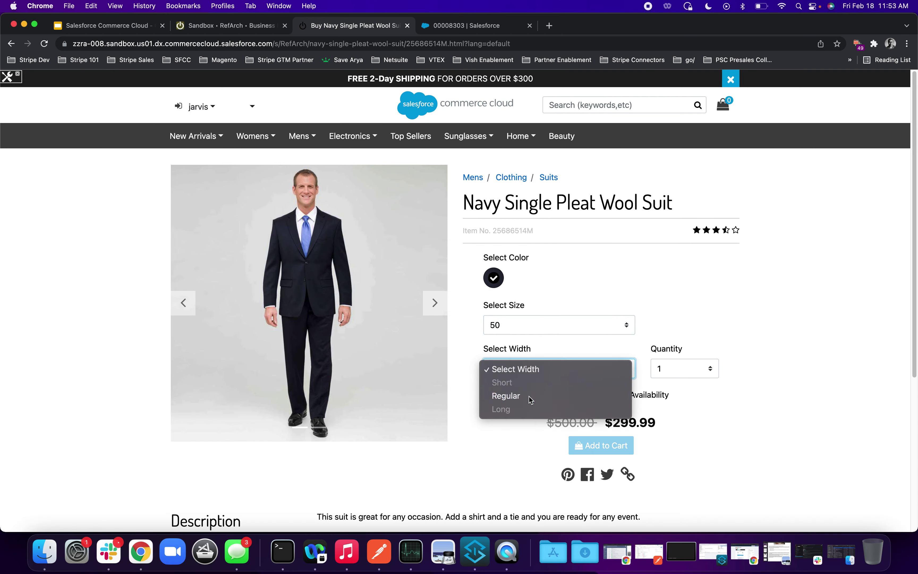
pyautogui.click(505, 397)
# Add the suit to the cart and proceed to checkout.
pyautogui.click(592, 447)
pyautogui.moveTo(726, 108)
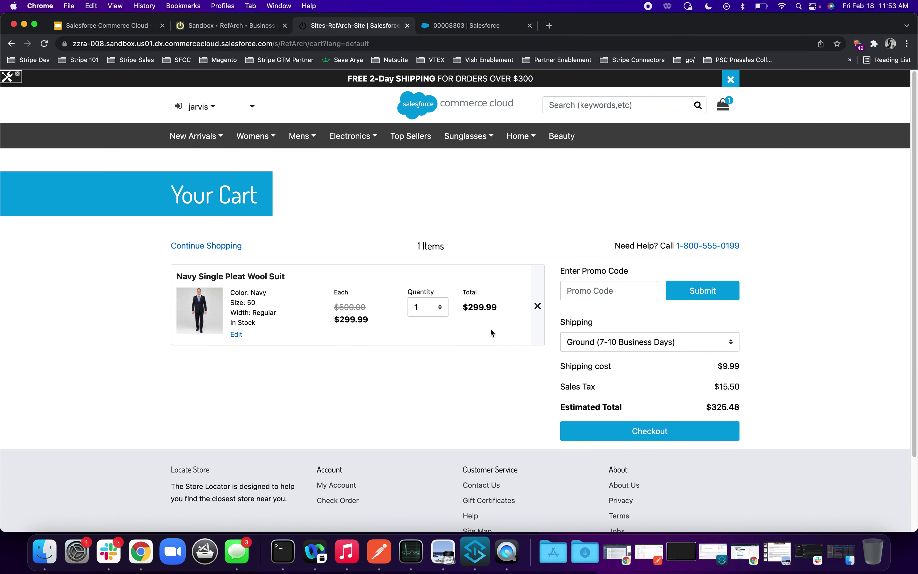
pyautogui.click(602, 430)
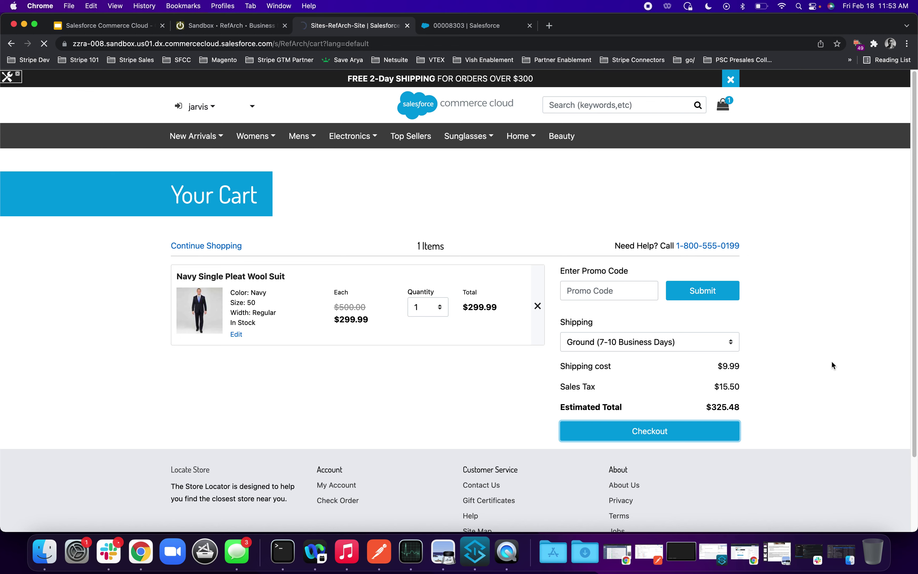
# Enter the customer's first and last name and fill in the saved San Francisco address.
pyautogui.scroll(-2, 832, 363)
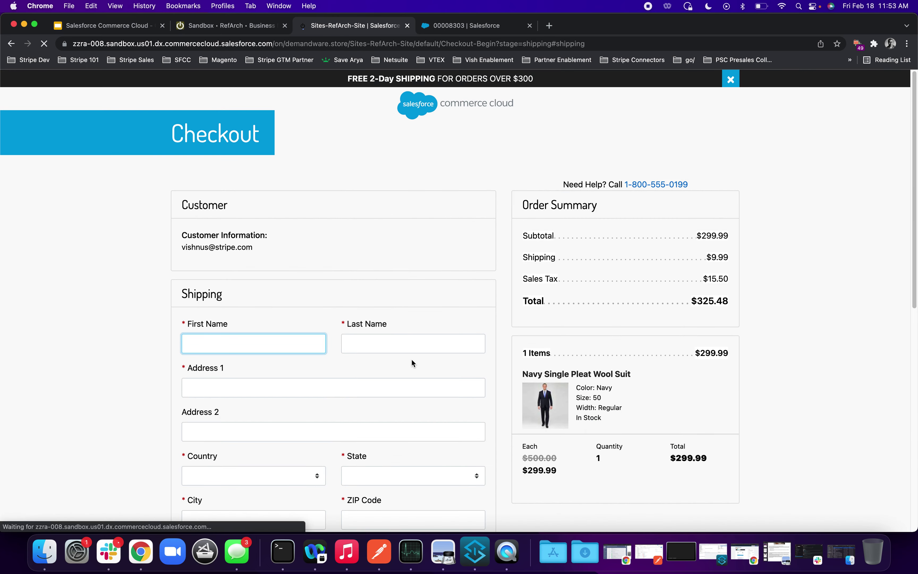
pyautogui.write('jarvis')
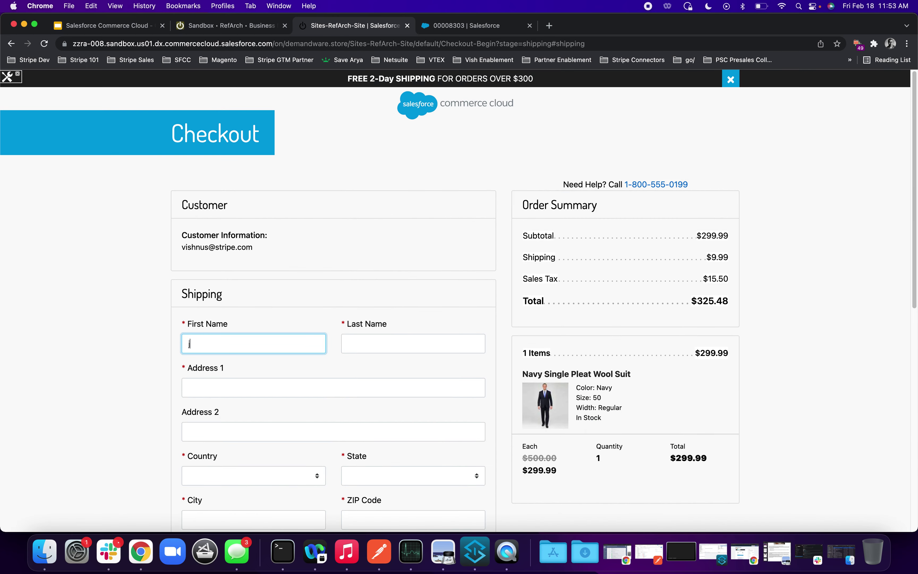
pyautogui.press('Tab')
pyautogui.write('star')
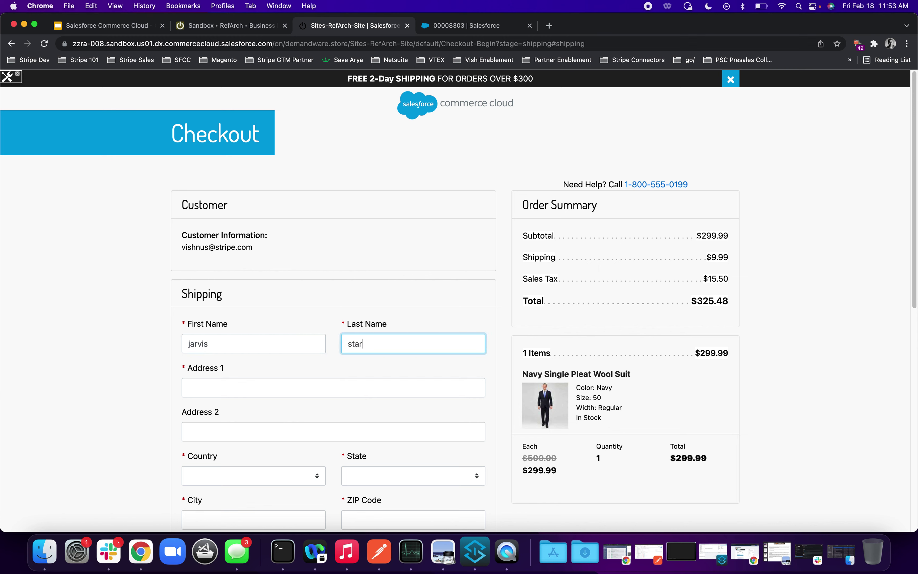
pyautogui.write('k')
pyautogui.press('Tab')
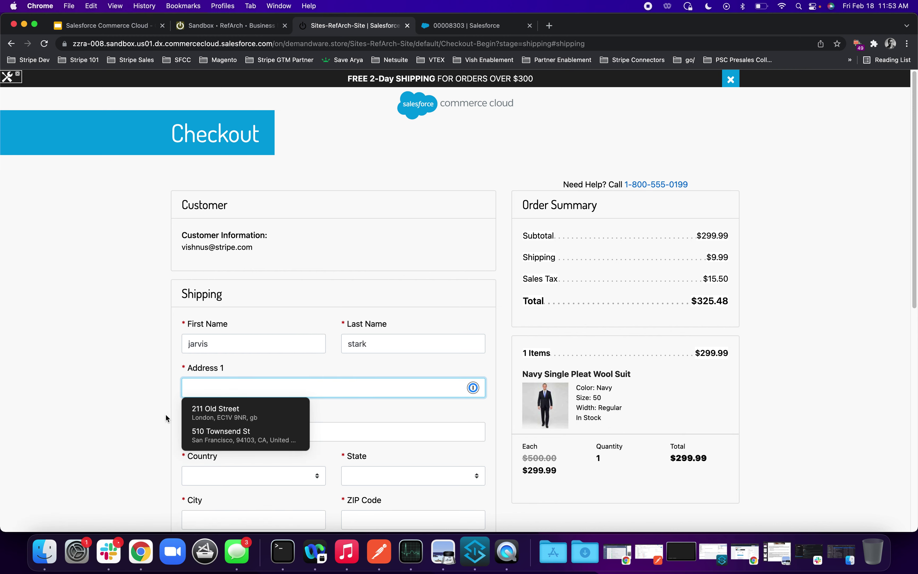
pyautogui.click(203, 438)
pyautogui.click(542, 111)
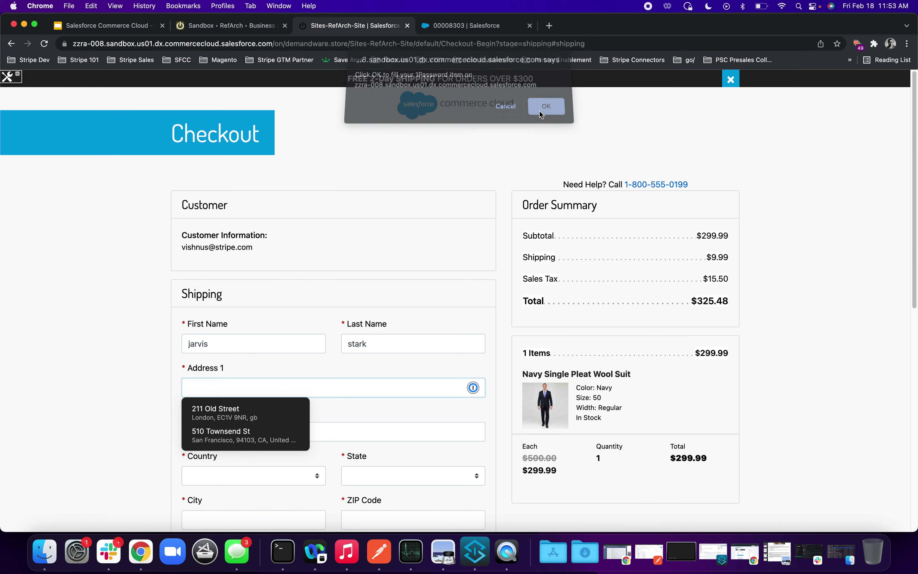
# Paste the example phone number and continue to the payment step.
pyautogui.scroll(-3, 143, 390)
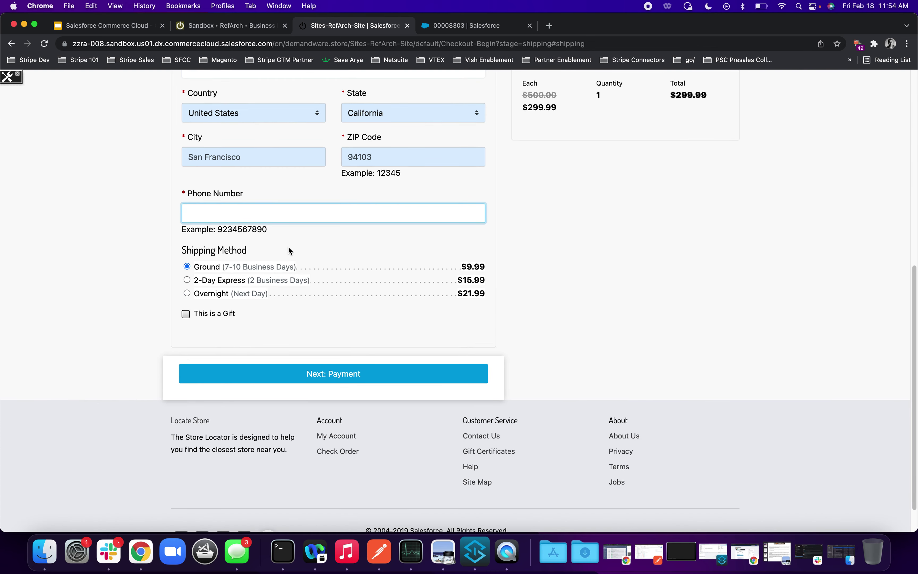
pyautogui.moveTo(218, 232); pyautogui.dragTo(281, 230)
pyautogui.press('super+c')
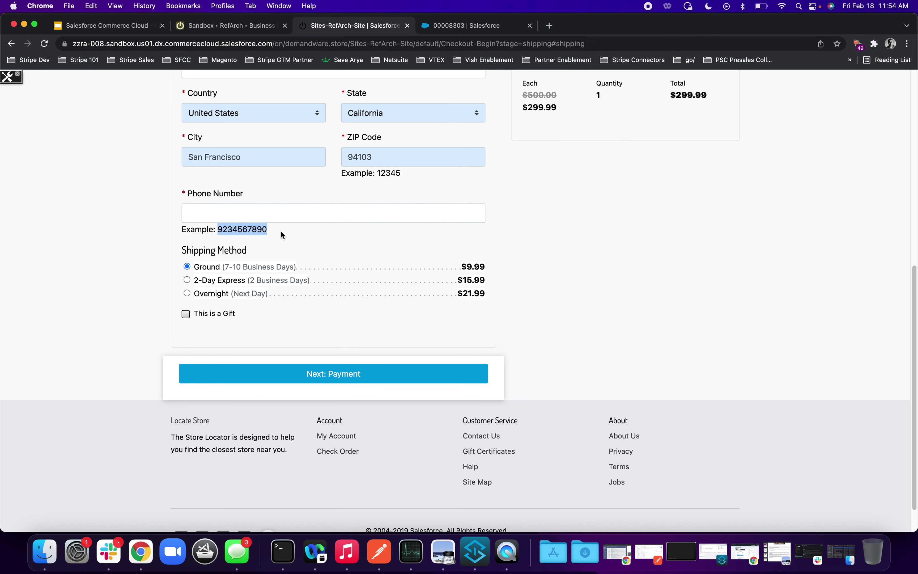
pyautogui.click(263, 211)
pyautogui.press('super+v')
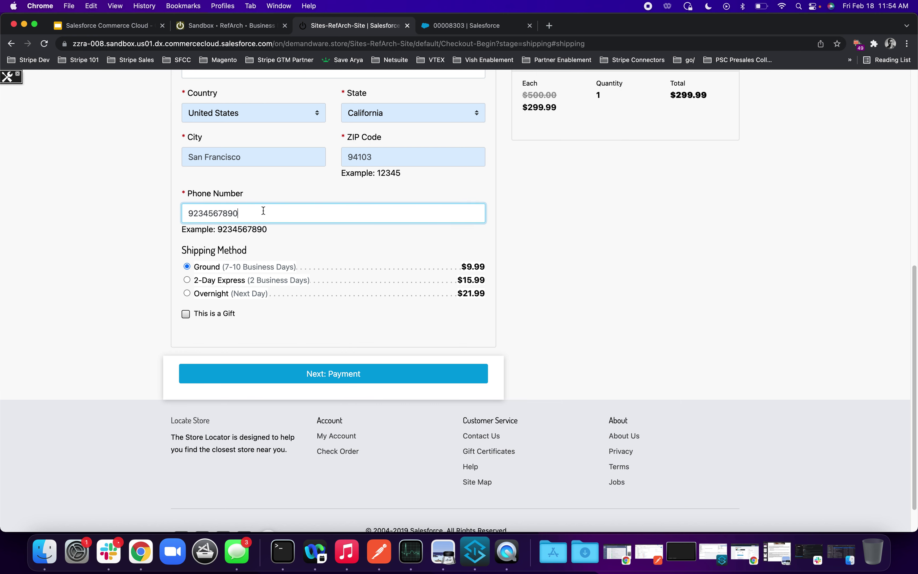
pyautogui.click(308, 374)
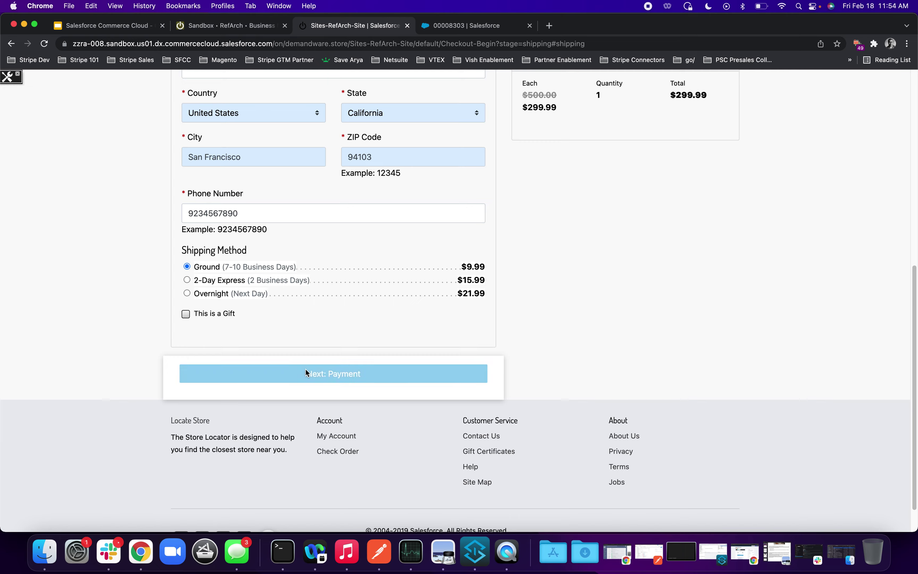
pyautogui.scroll(-5, 305, 372)
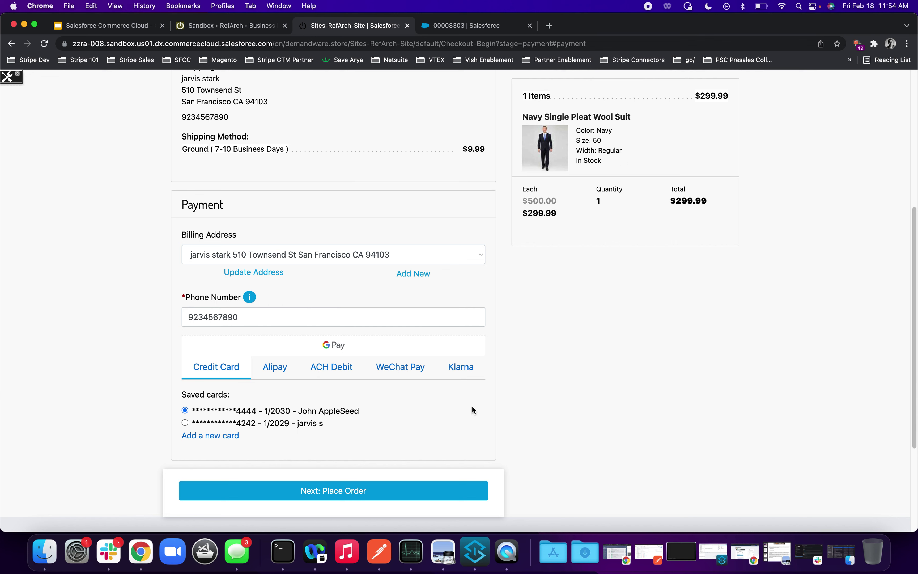
# Pay with the saved Visa ending 4242 and continue to order review.
pyautogui.scroll(2, 472, 409)
pyautogui.scroll(-2, 456, 416)
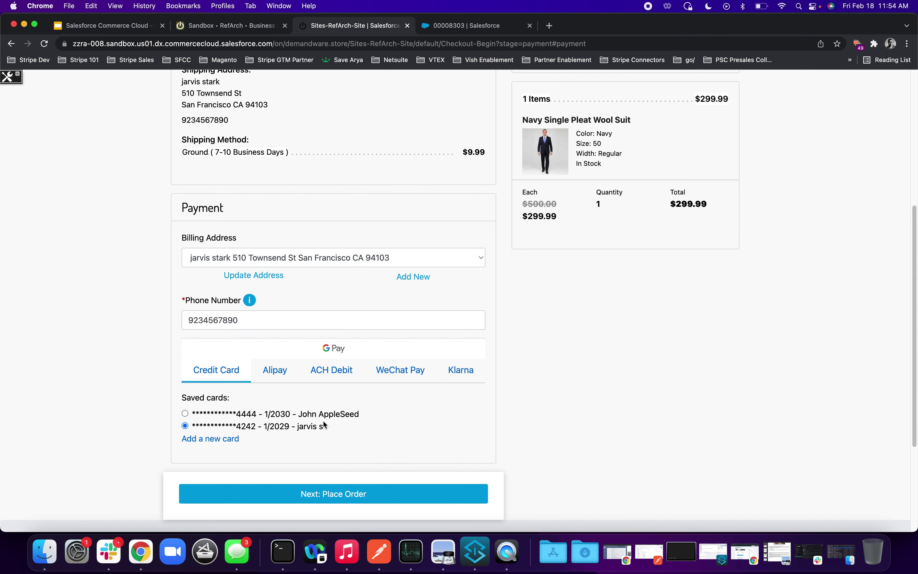
pyautogui.click(357, 494)
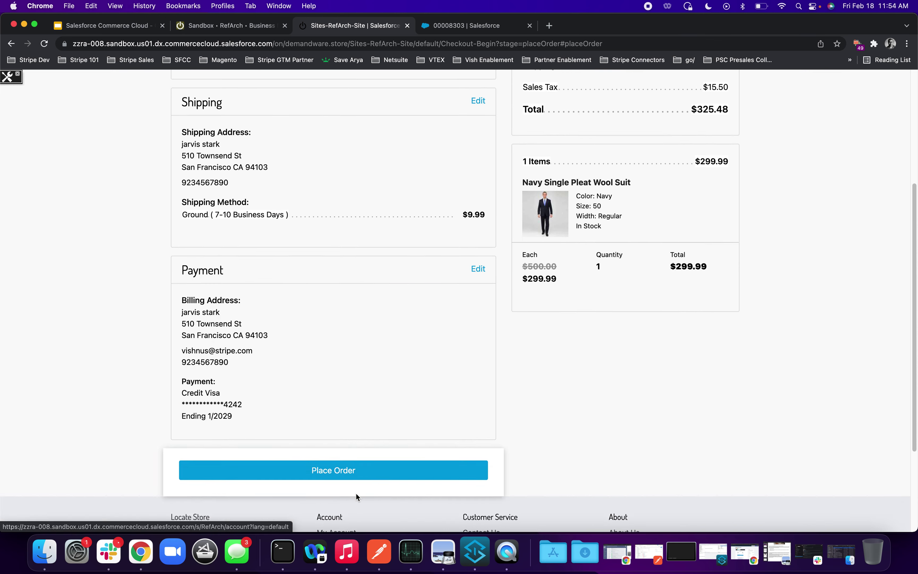
# Review the order summary and place the order.
pyautogui.scroll(-5, 356, 492)
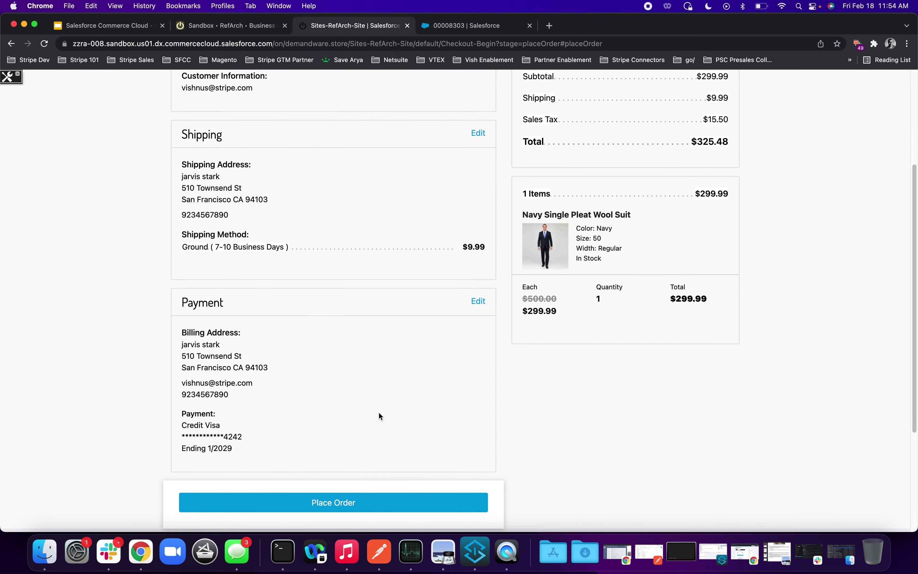
pyautogui.scroll(1, 379, 415)
pyautogui.scroll(-2, 378, 417)
pyautogui.click(375, 497)
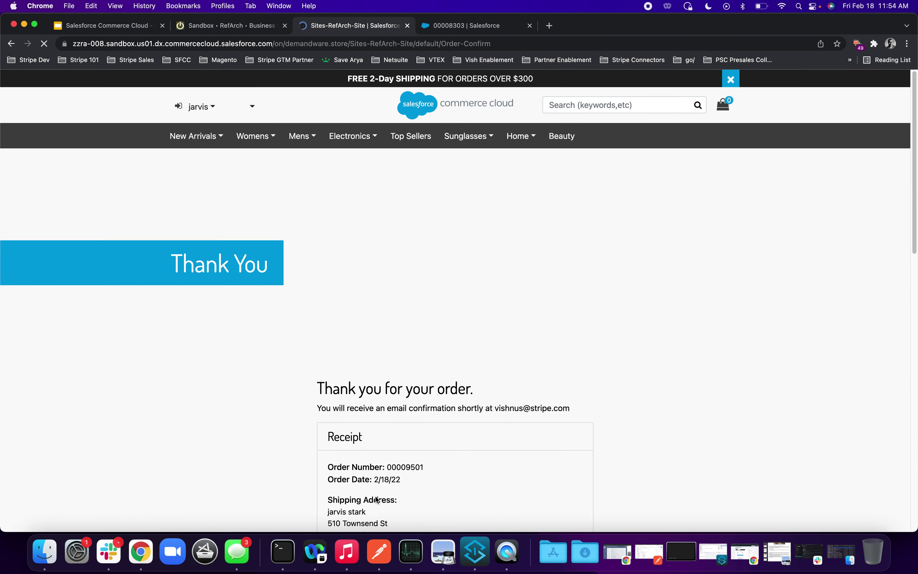
# Review the $325.48 receipt, highlight the sales tax, and switch to the Salesforce order summary tab.
pyautogui.scroll(-4, 459, 417)
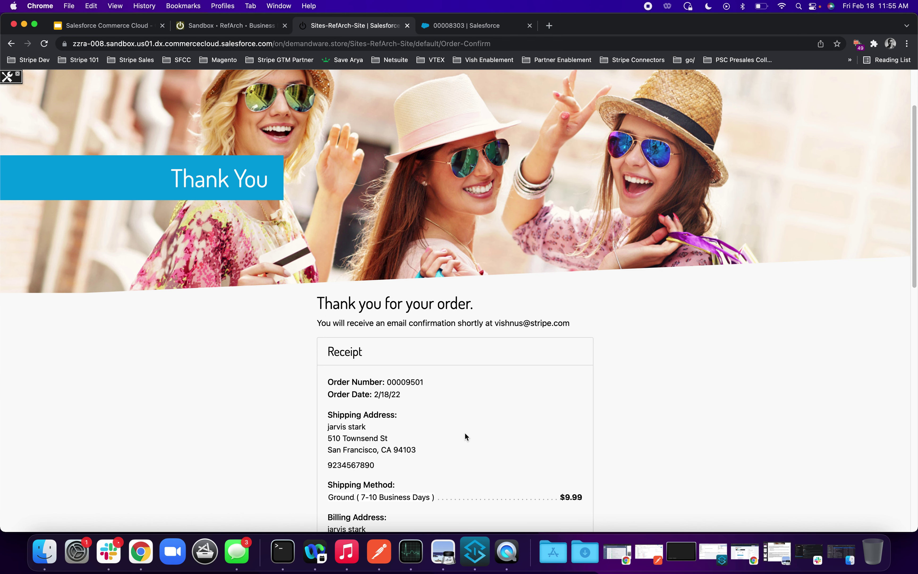
pyautogui.scroll(-10, 465, 433)
pyautogui.scroll(-3, 521, 457)
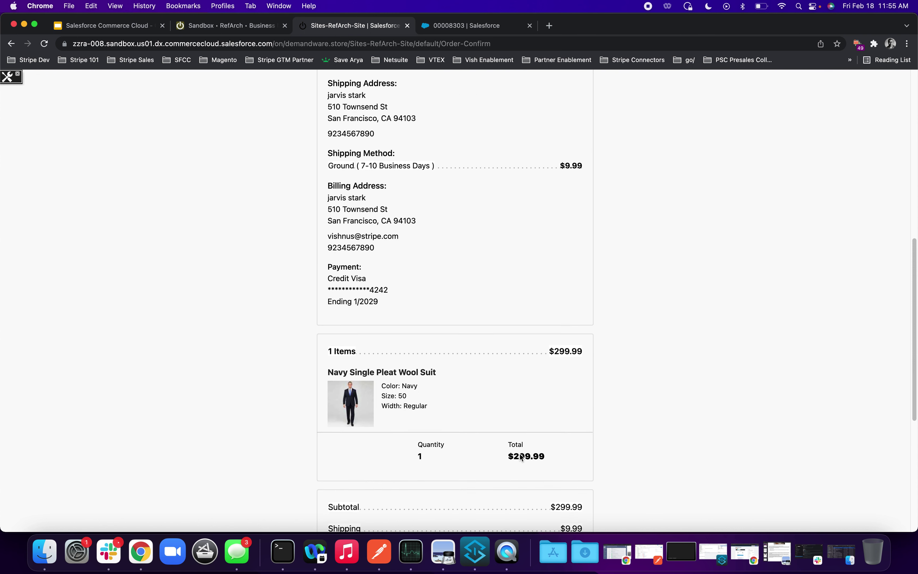
pyautogui.scroll(-3, 573, 371)
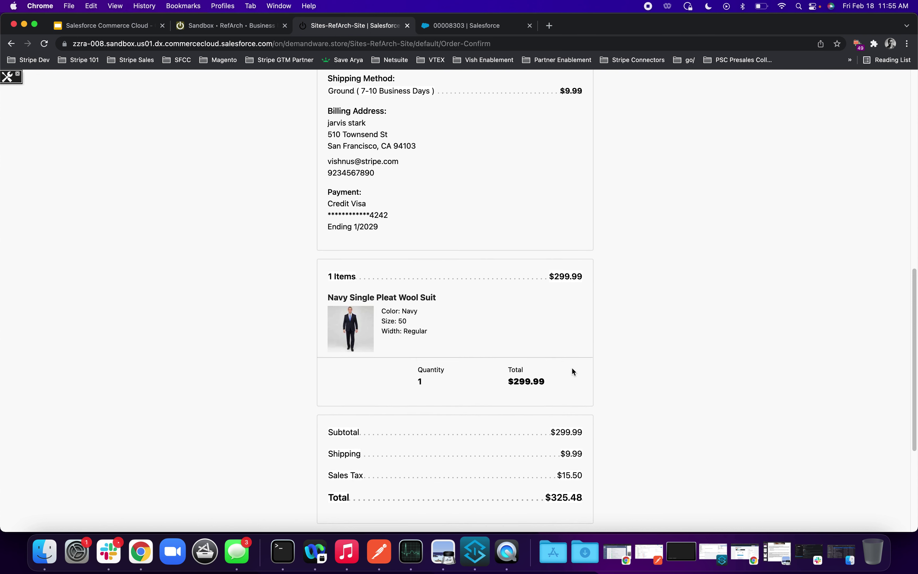
pyautogui.moveTo(555, 476); pyautogui.dragTo(577, 475)
pyautogui.click(454, 25)
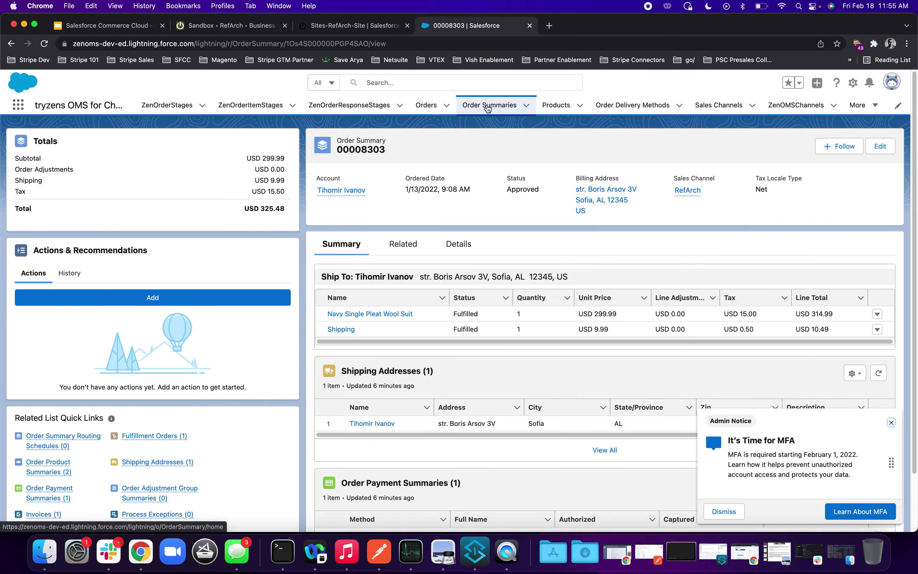
# Open Order Summaries and switch to the All Order Summaries list view.
pyautogui.click(488, 106)
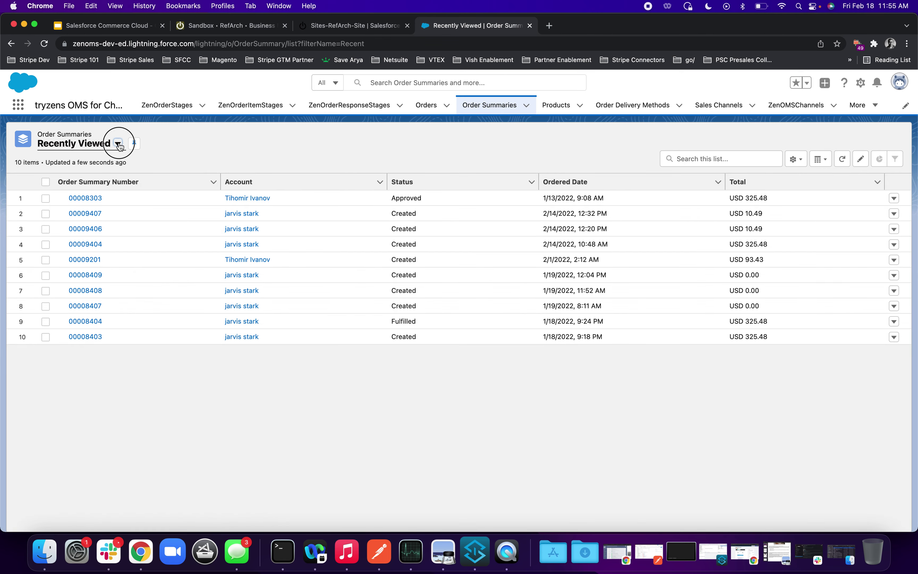
pyautogui.click(118, 143)
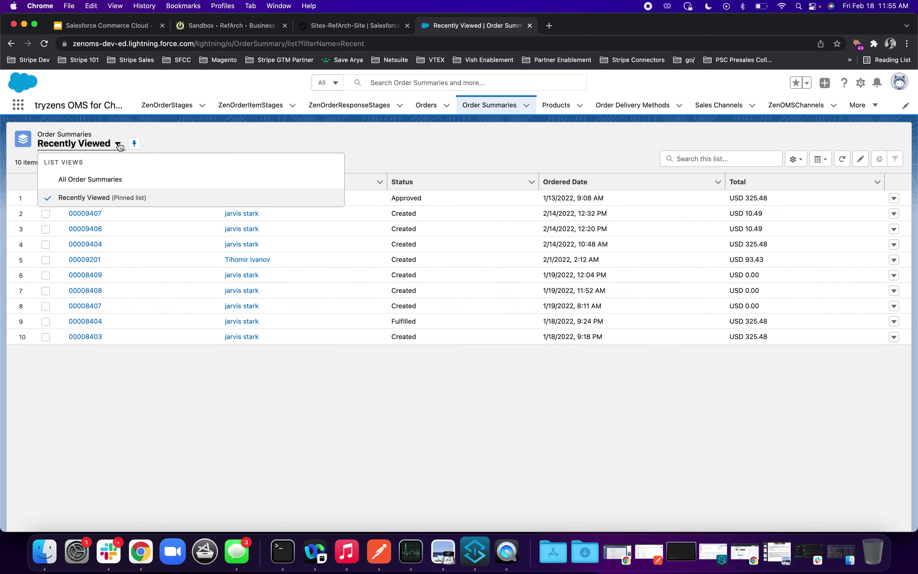
pyautogui.click(98, 179)
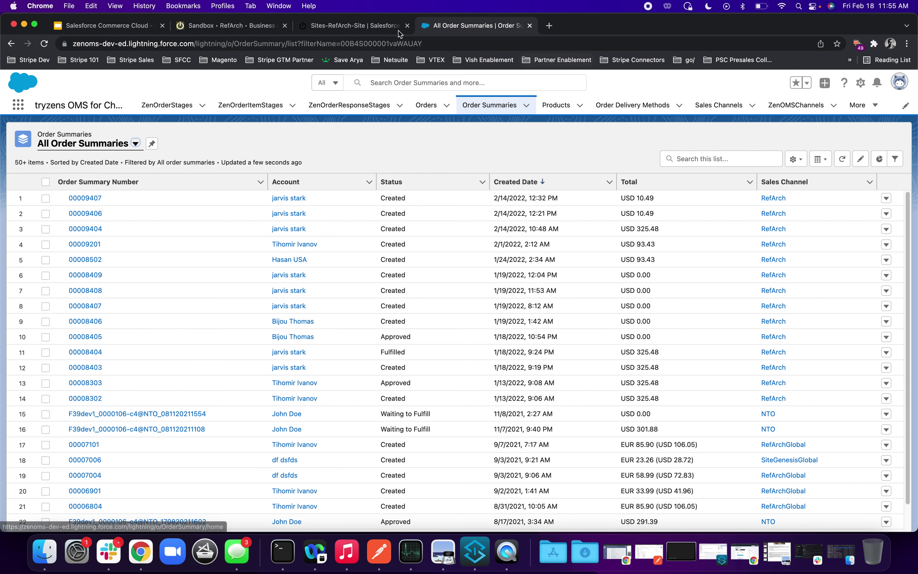
# Reload the list, checking the storefront confirmation in between, until the new order appears.
pyautogui.click(339, 42)
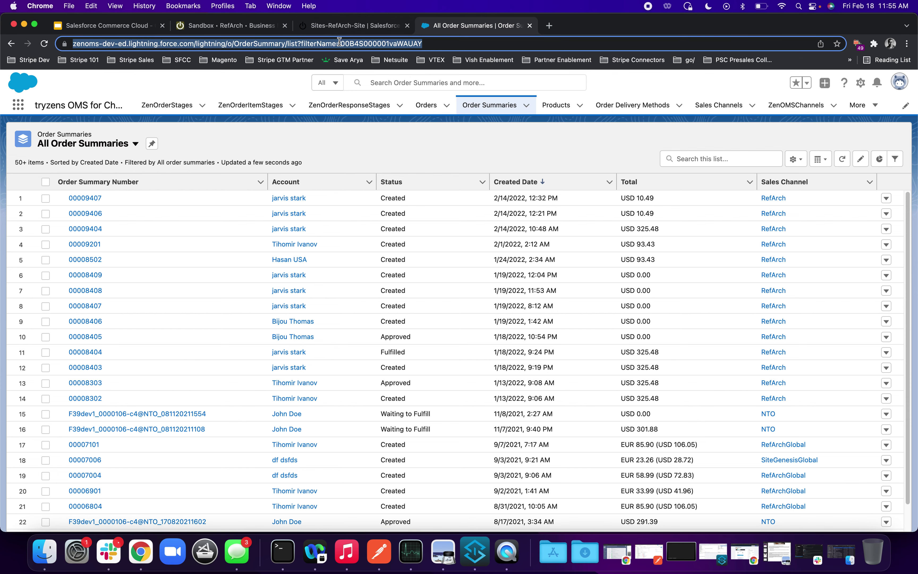
pyautogui.press('Return')
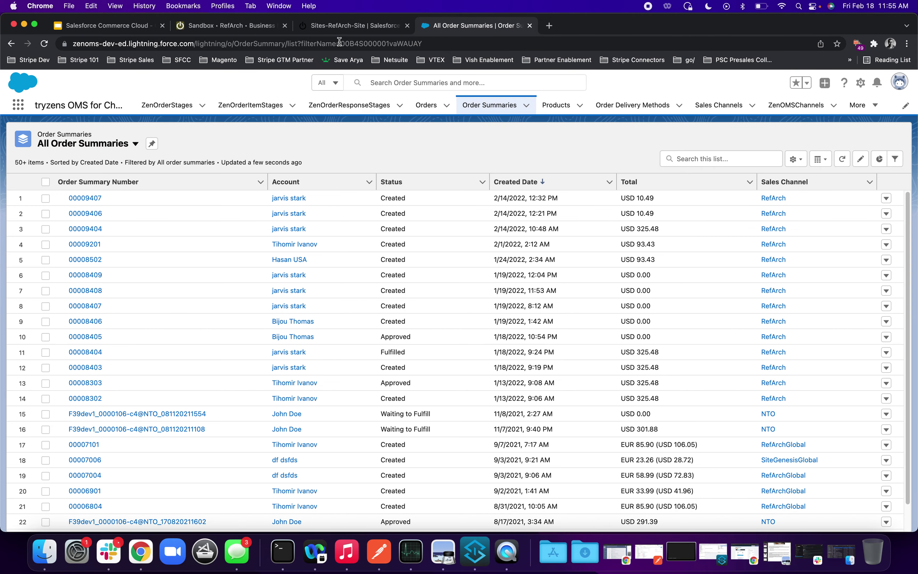
pyautogui.click(339, 41)
pyautogui.click(353, 26)
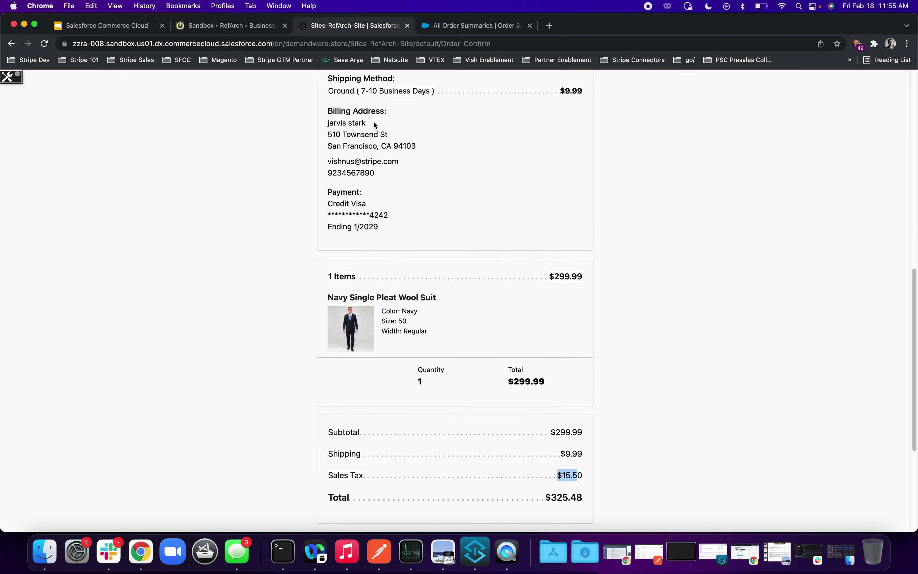
pyautogui.scroll(10, 391, 168)
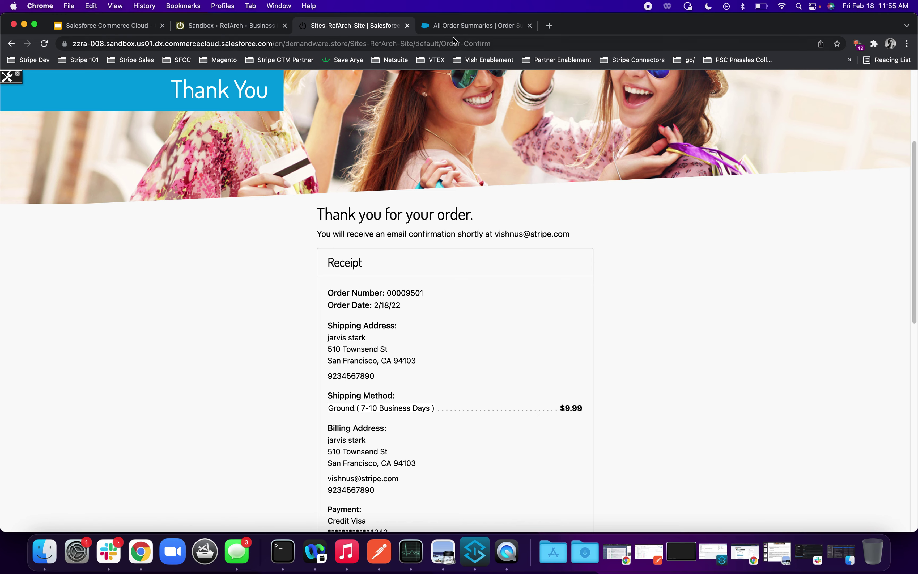
pyautogui.click(463, 27)
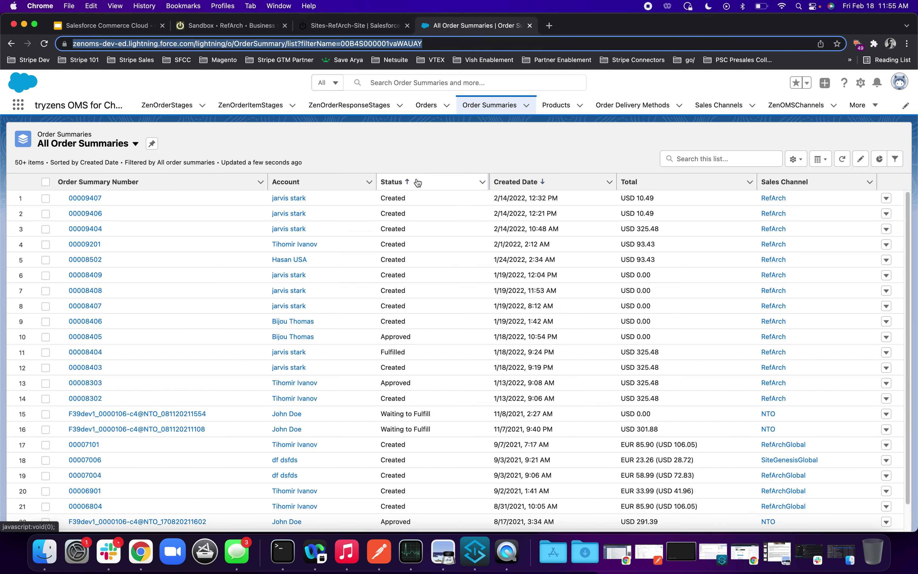
pyautogui.press('Return')
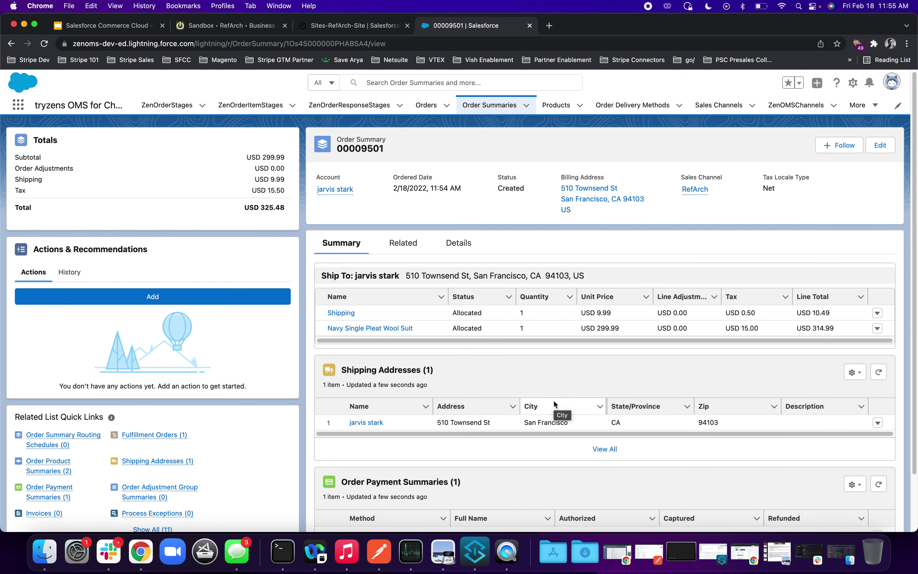
# Scroll order 00009501 to the Visa - 4242 payment summary with USD 325.48 authorized.
pyautogui.scroll(-1, 554, 404)
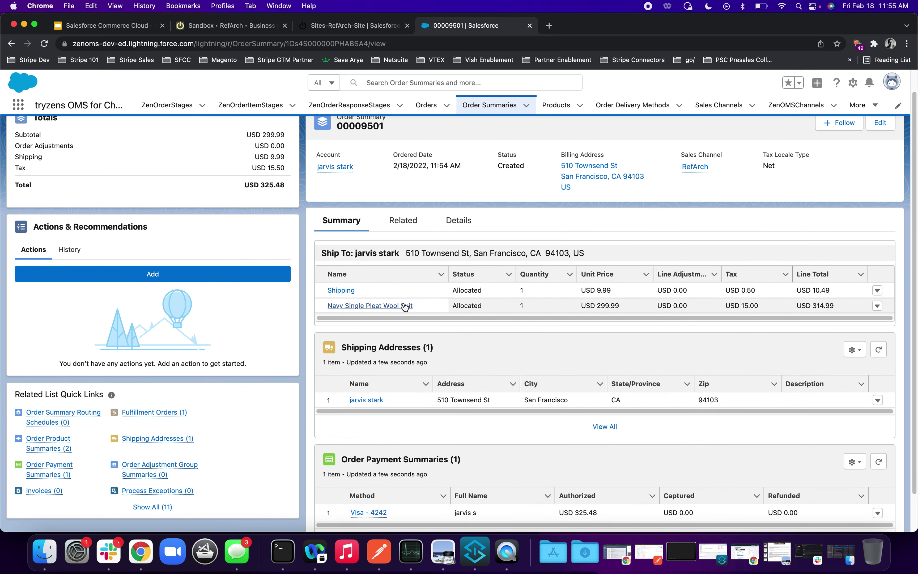
pyautogui.scroll(-2, 564, 335)
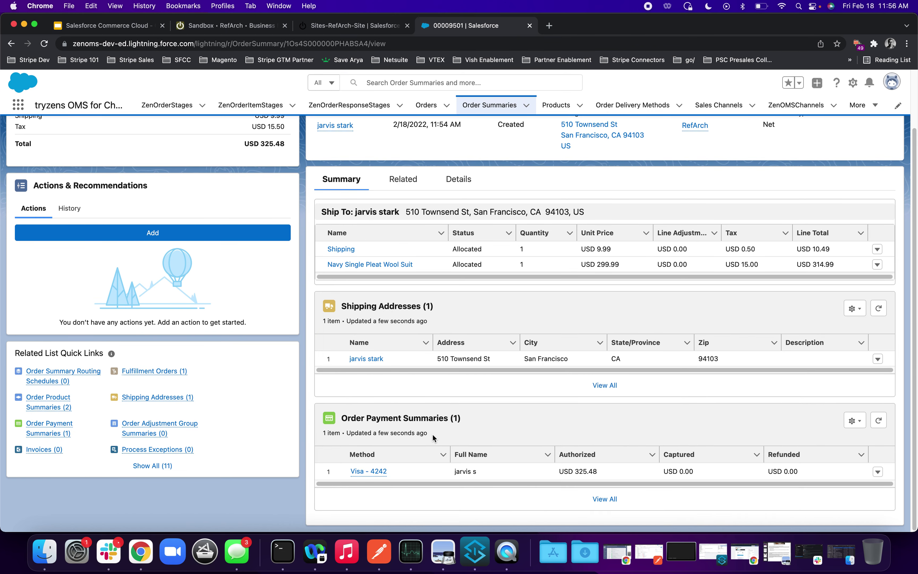
pyautogui.moveTo(377, 475)
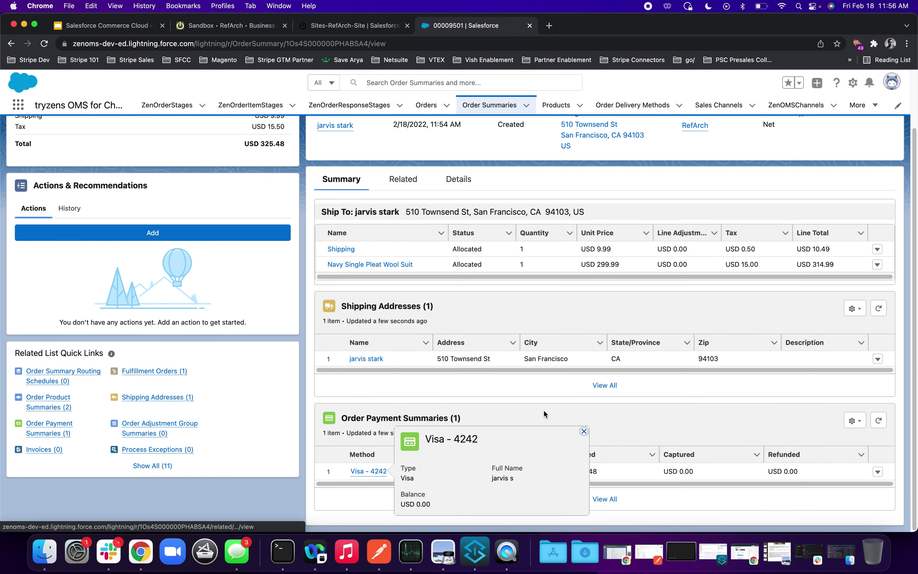
pyautogui.click(584, 431)
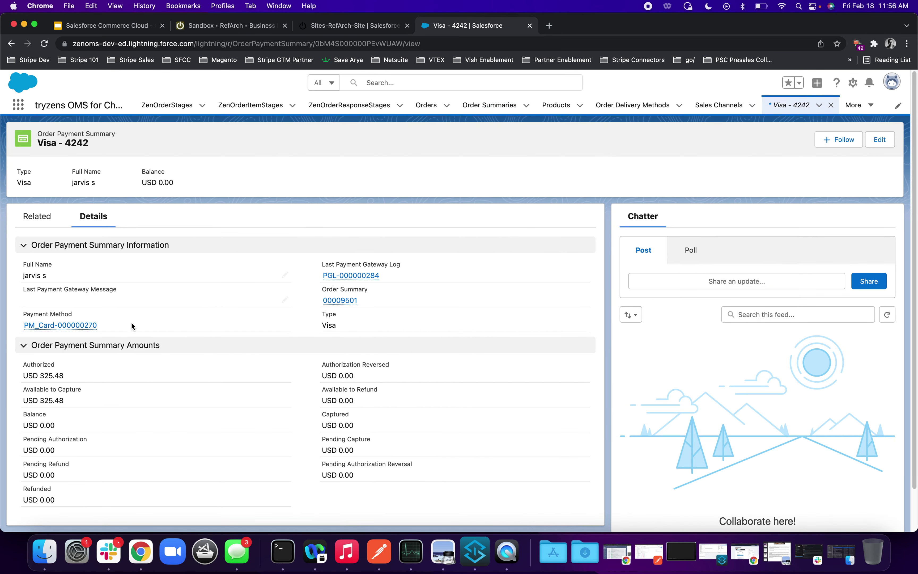
# Trace payment method PM_Card-000000270 to Stripe Payment Gateway - CC, then return to Order Summaries.
pyautogui.moveTo(62, 329)
pyautogui.click(71, 326)
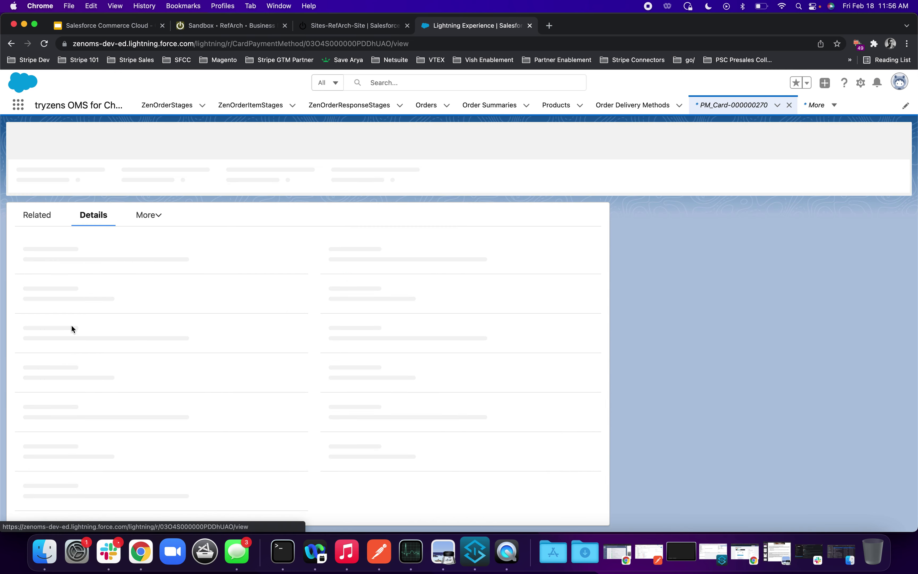
pyautogui.scroll(-3, 135, 350)
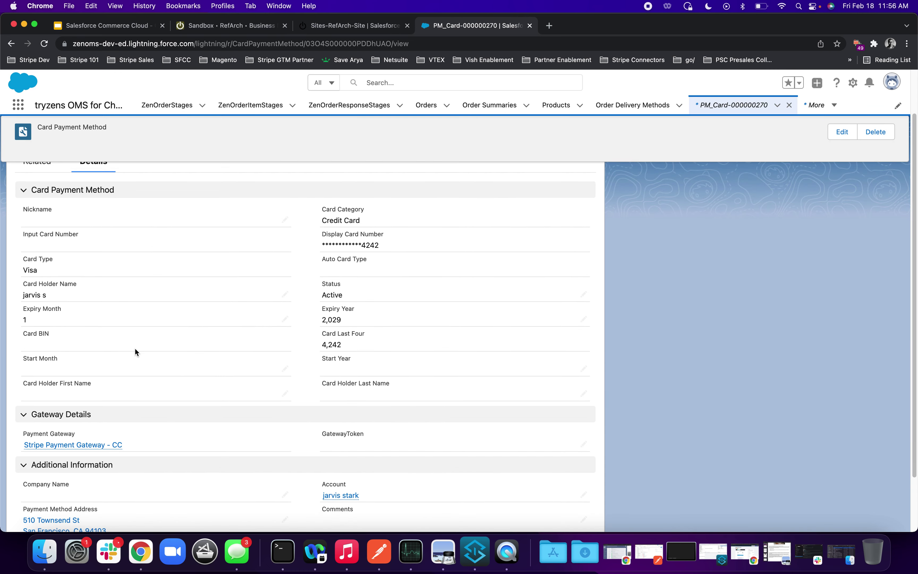
pyautogui.scroll(-1, 135, 347)
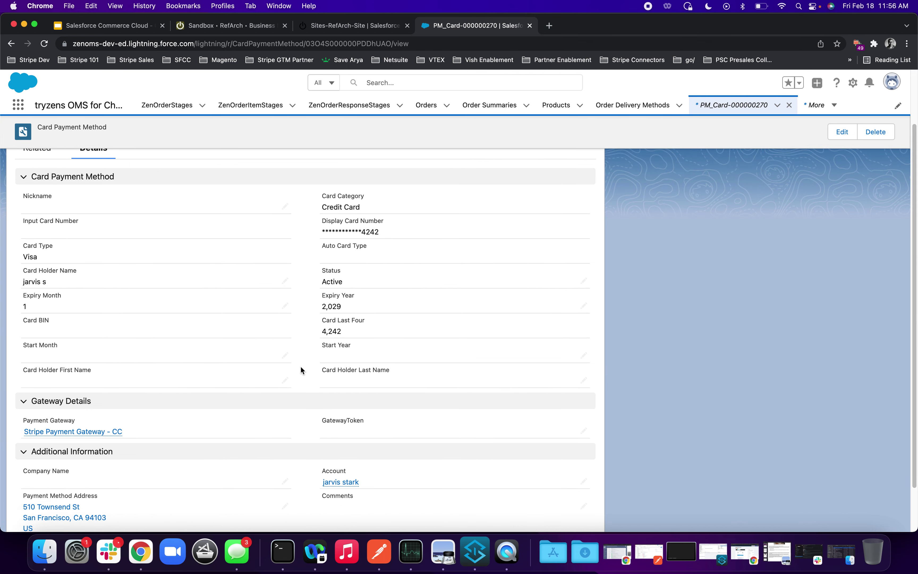
pyautogui.scroll(-3, 349, 410)
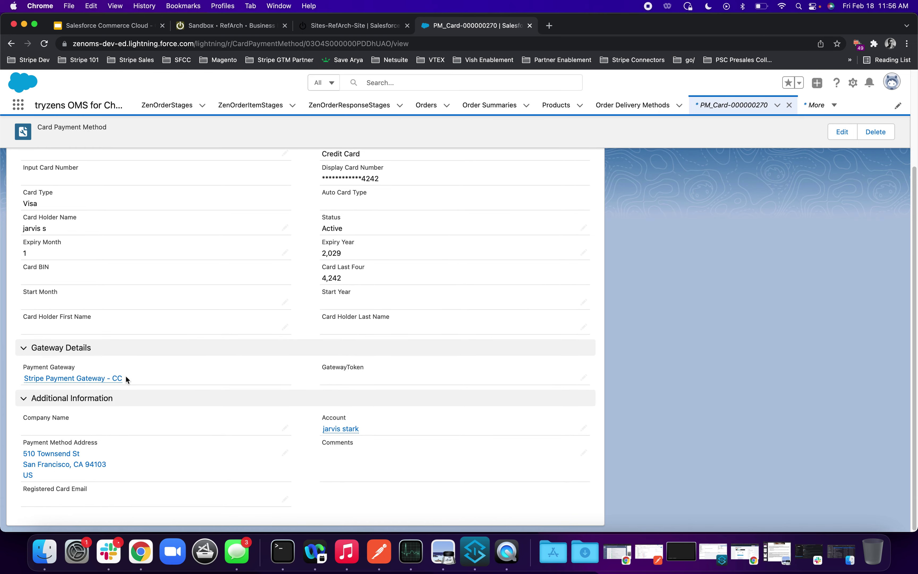
pyautogui.click(101, 381)
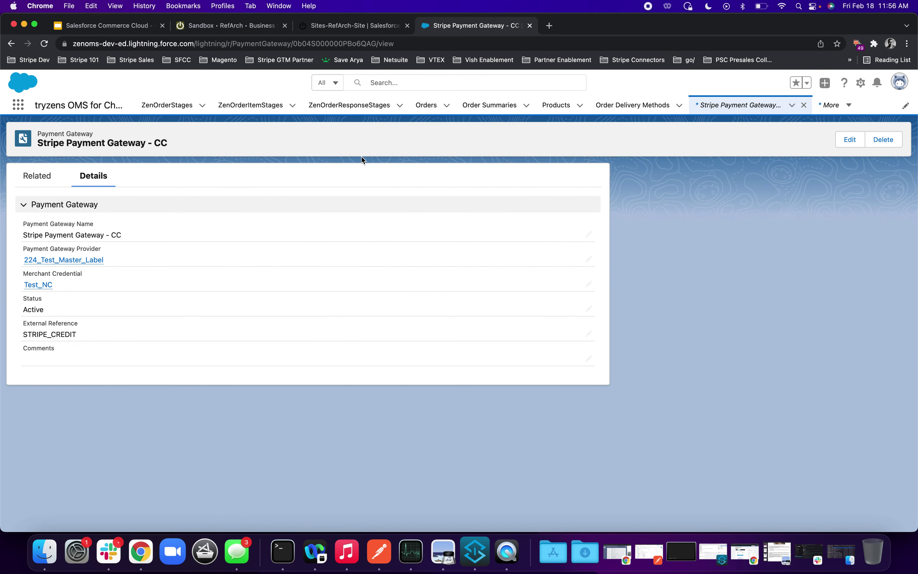
pyautogui.click(487, 105)
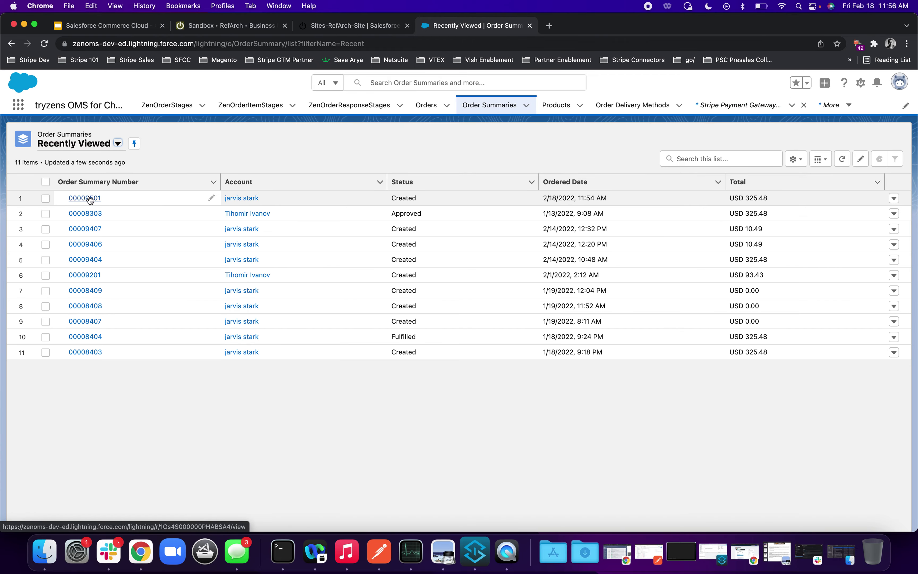
# Open fulfillment order FO-1366 from order summary 00009501's Fulfillment Orders list.
pyautogui.click(87, 198)
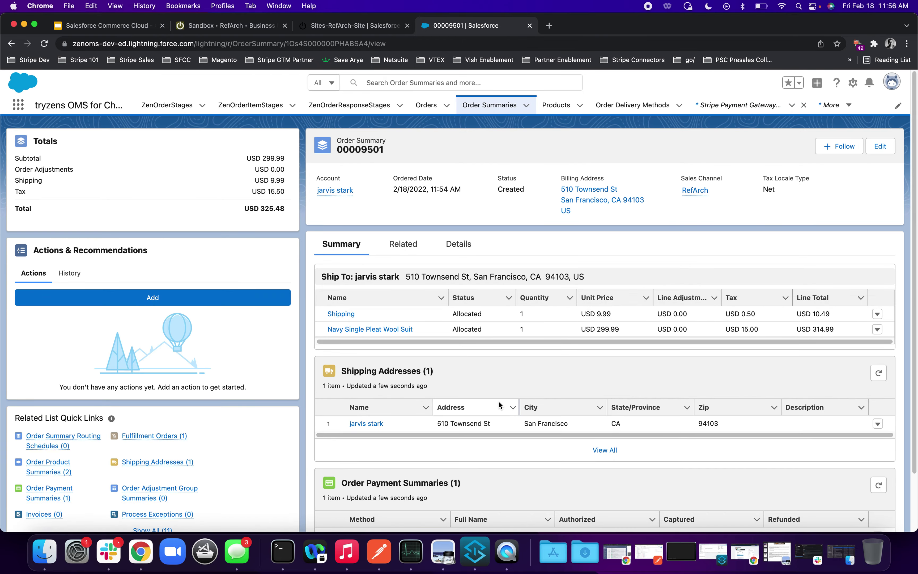
pyautogui.scroll(-2, 498, 404)
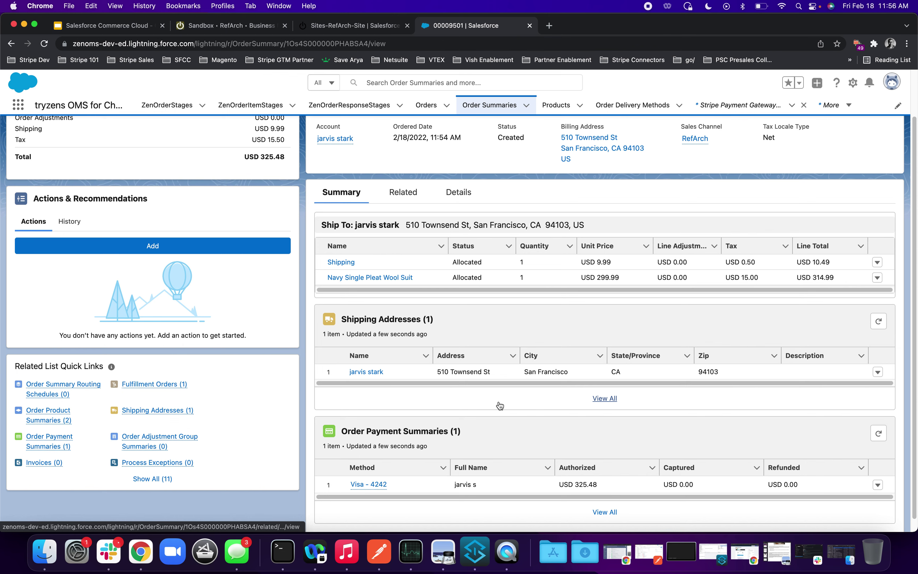
pyautogui.moveTo(162, 385)
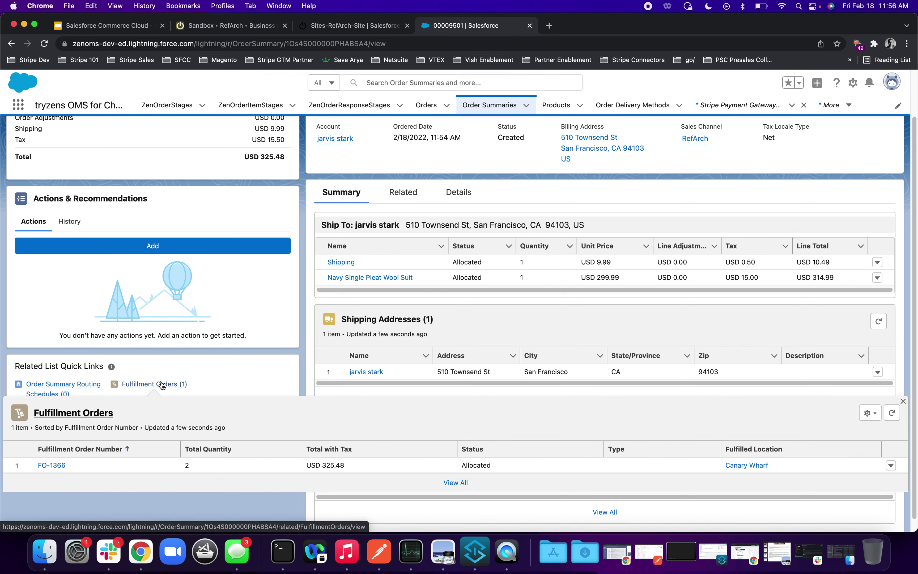
pyautogui.click(162, 385)
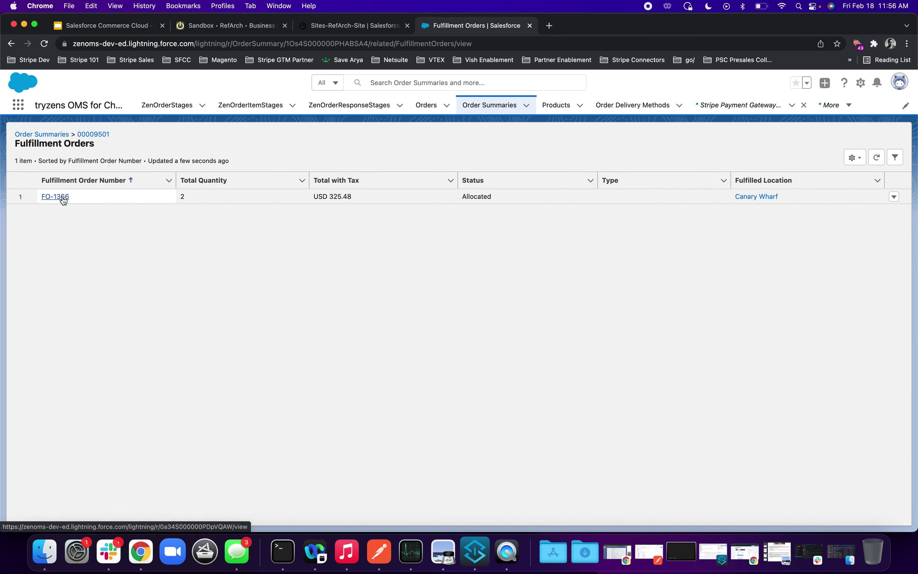
pyautogui.click(62, 198)
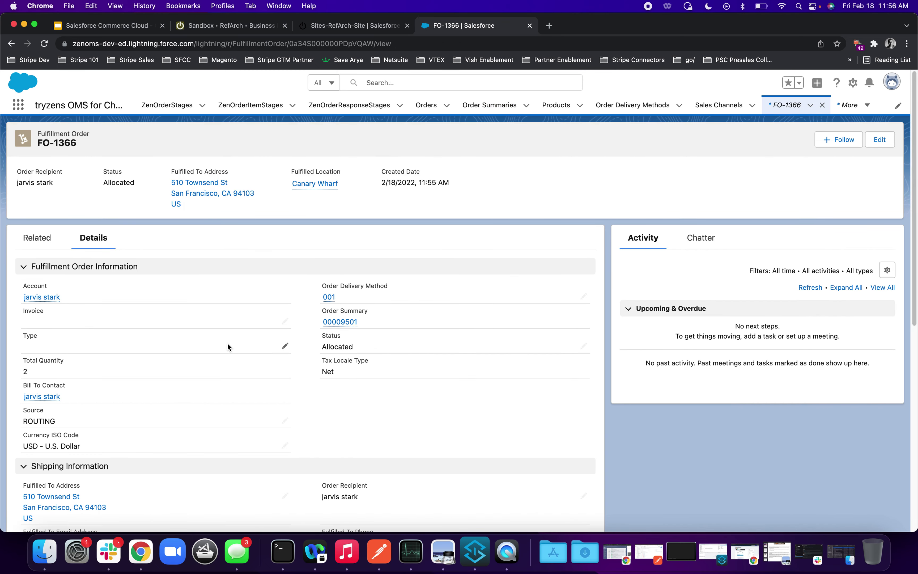
pyautogui.scroll(-2, 228, 347)
pyautogui.scroll(2, 228, 346)
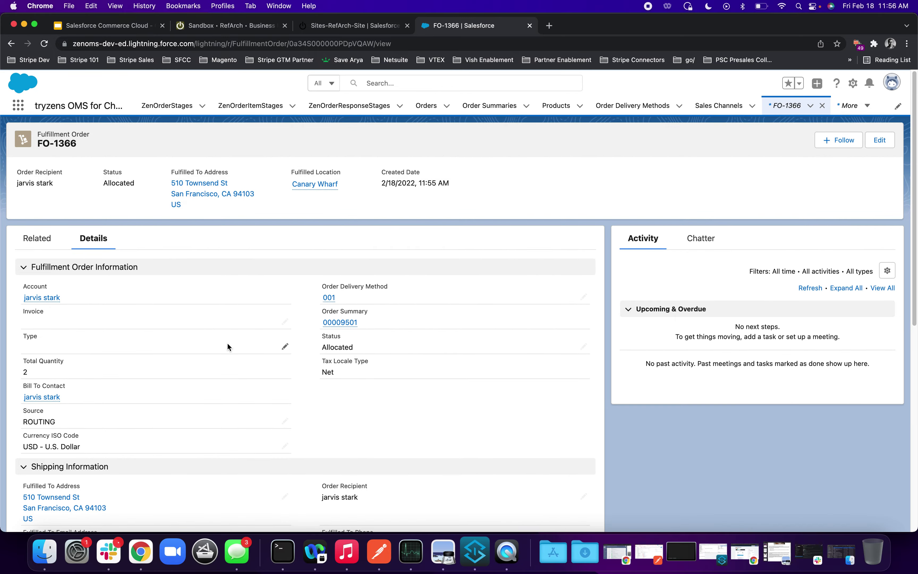
# Change FO-1366's status from Allocated to Fulfilled, save, and reload the record.
pyautogui.click(883, 144)
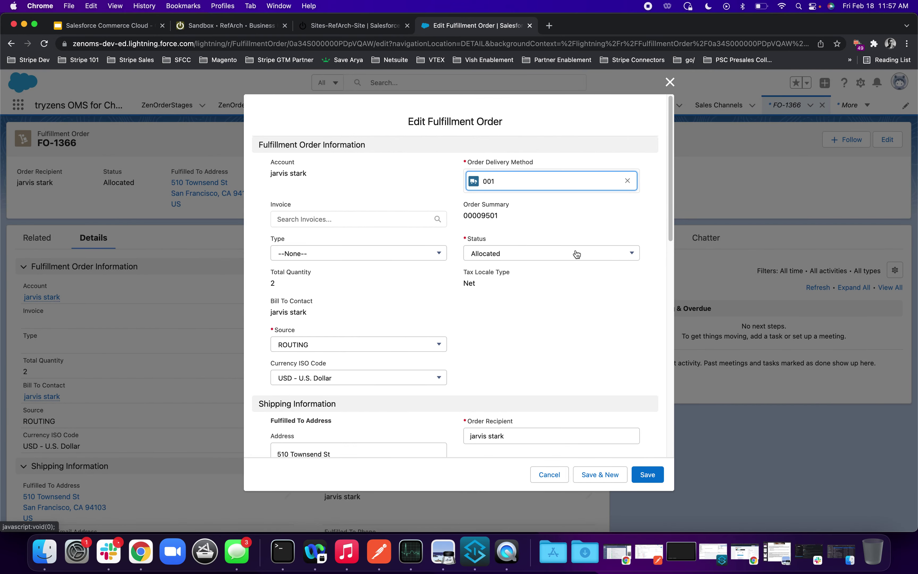
pyautogui.click(577, 251)
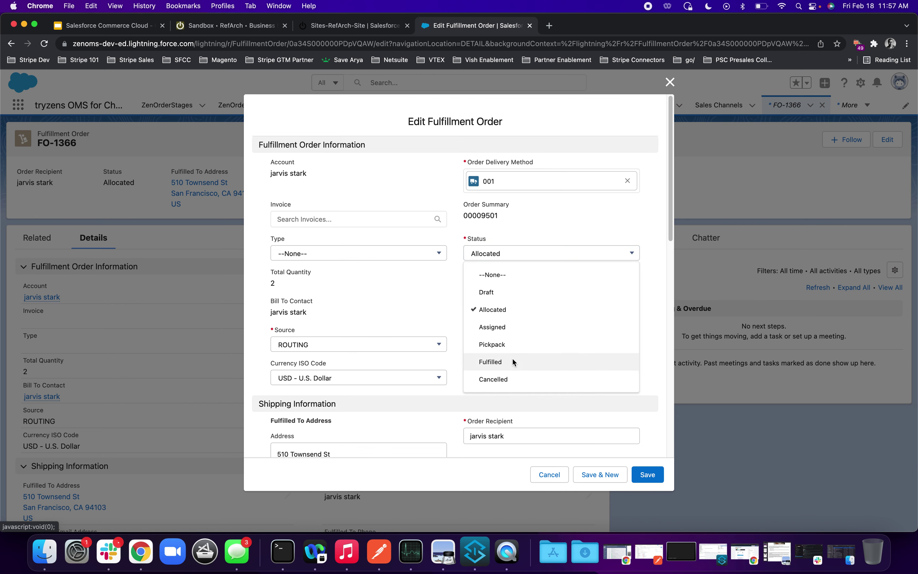
pyautogui.click(512, 362)
pyautogui.click(647, 475)
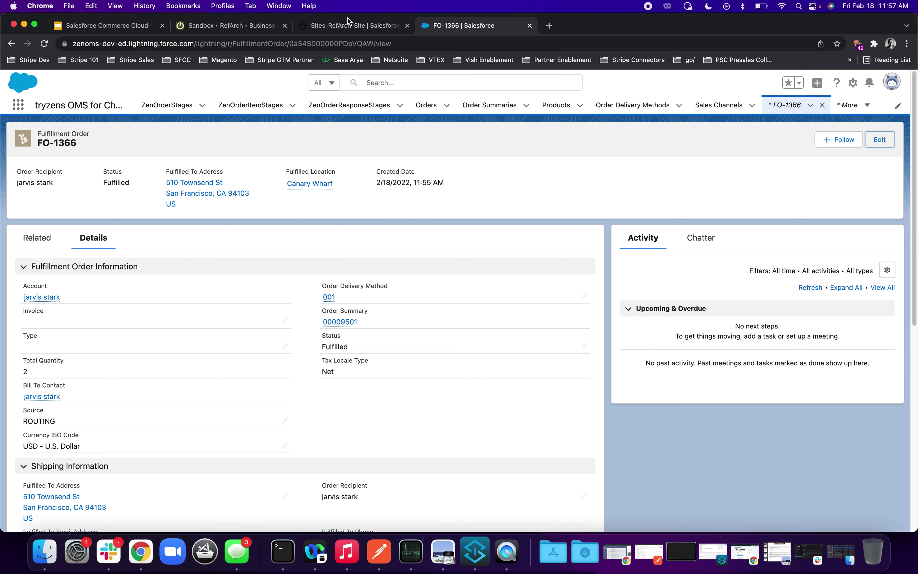
pyautogui.click(349, 43)
pyautogui.press('Return')
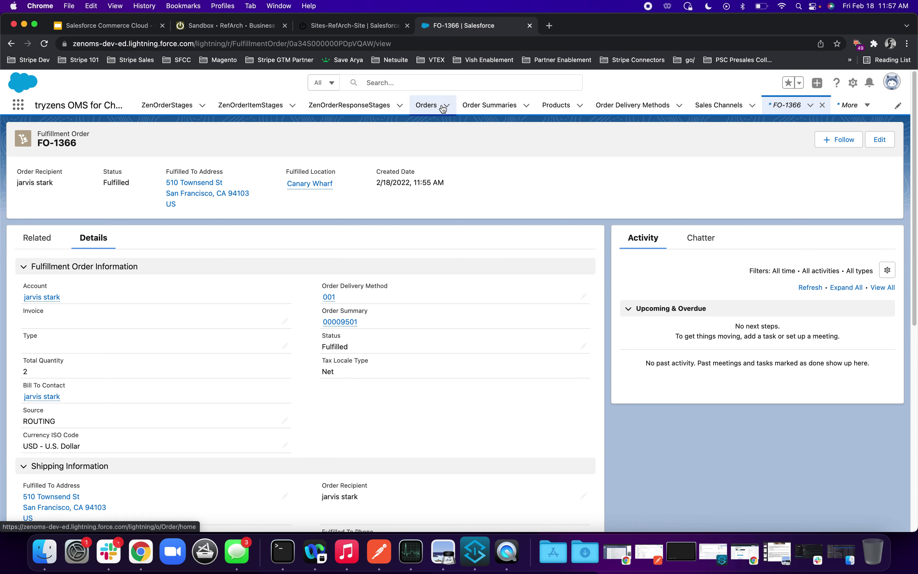
# Open order 00009501 and point out the USD 325.48 captured amount and the payment-captured message.
pyautogui.click(469, 106)
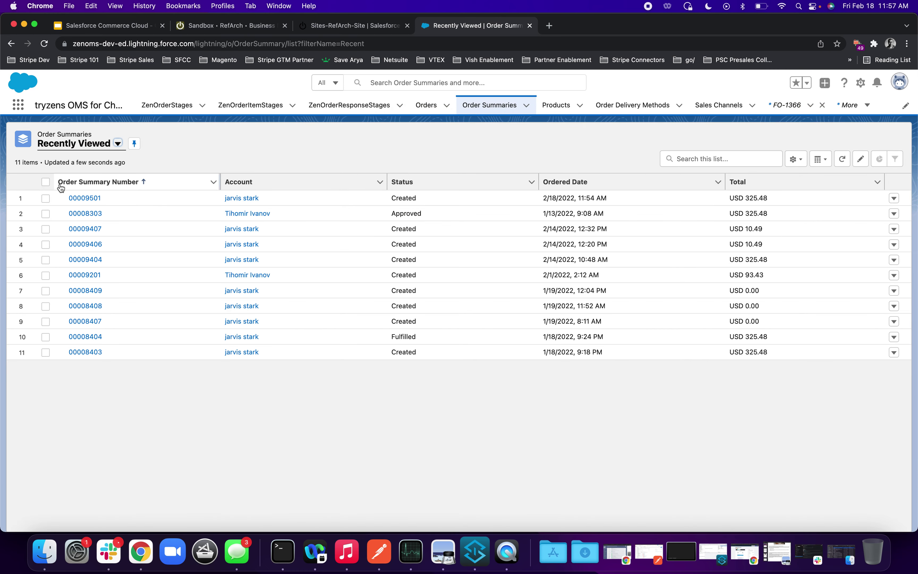
pyautogui.click(79, 198)
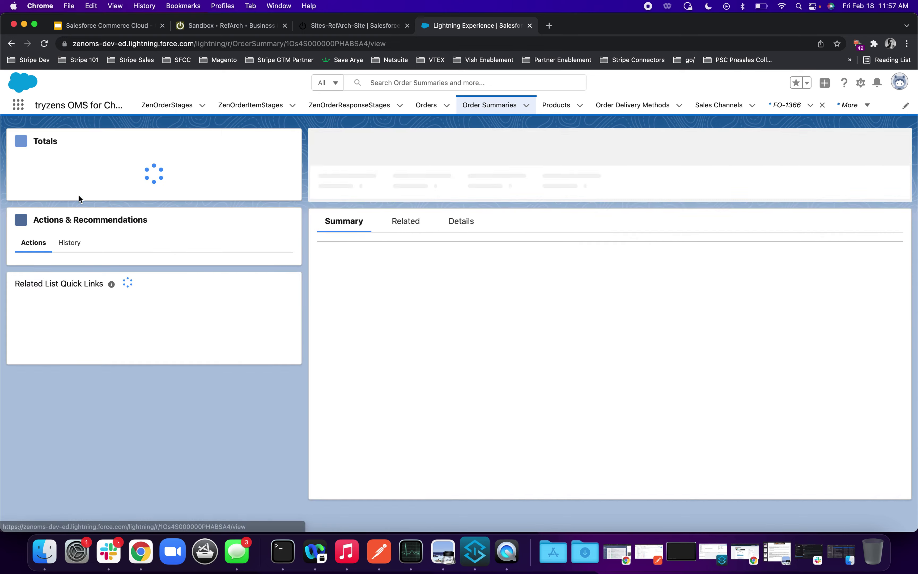
pyautogui.scroll(-3, 513, 471)
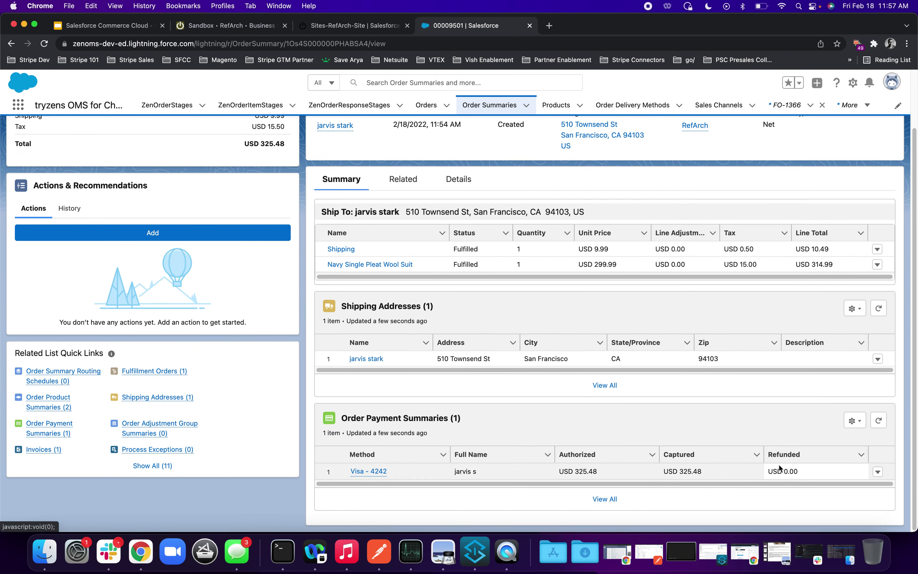
pyautogui.click(665, 472)
pyautogui.moveTo(666, 471); pyautogui.dragTo(705, 471)
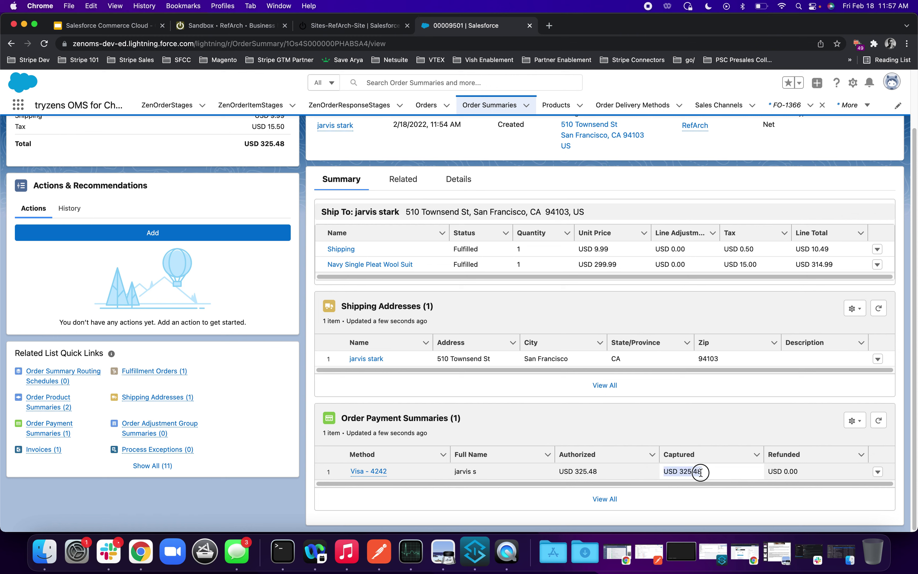
pyautogui.click(713, 412)
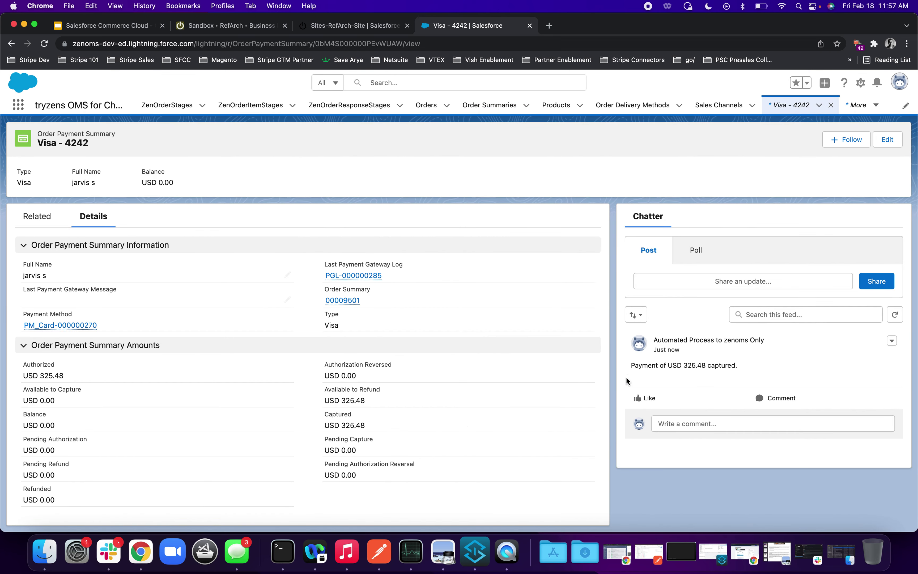
pyautogui.moveTo(632, 367); pyautogui.dragTo(754, 371)
pyautogui.click(754, 370)
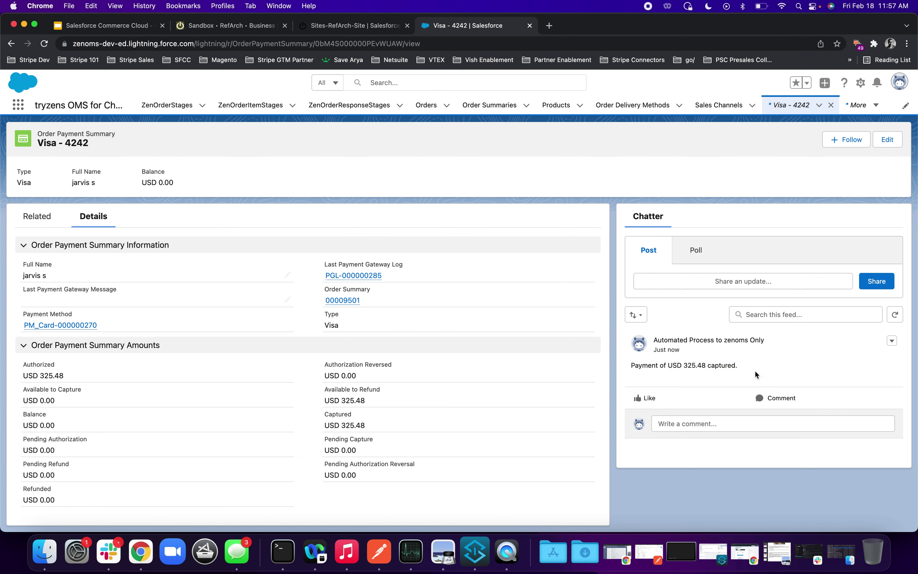
# Open order summary 00009501 and start the Return Item QSC OMS flow.
pyautogui.click(489, 111)
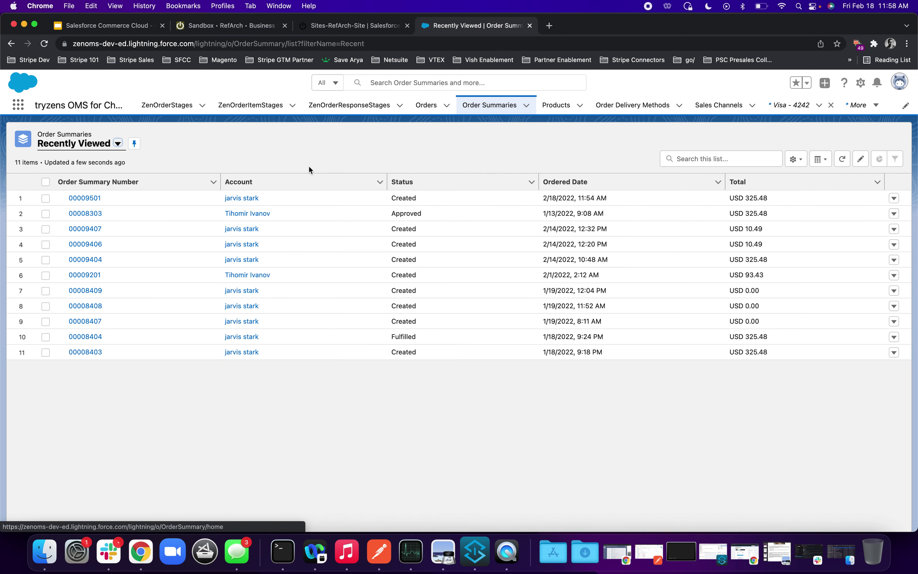
pyautogui.click(86, 197)
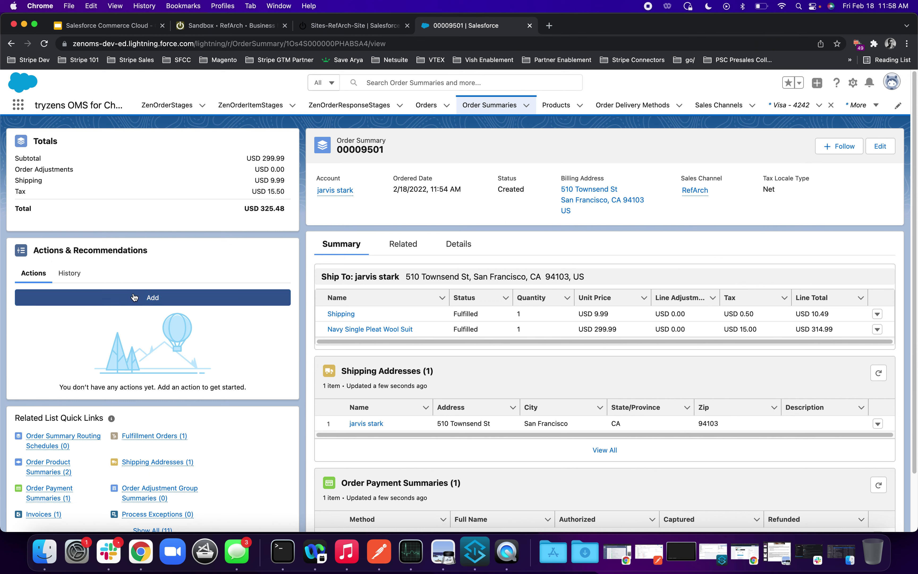
pyautogui.click(134, 297)
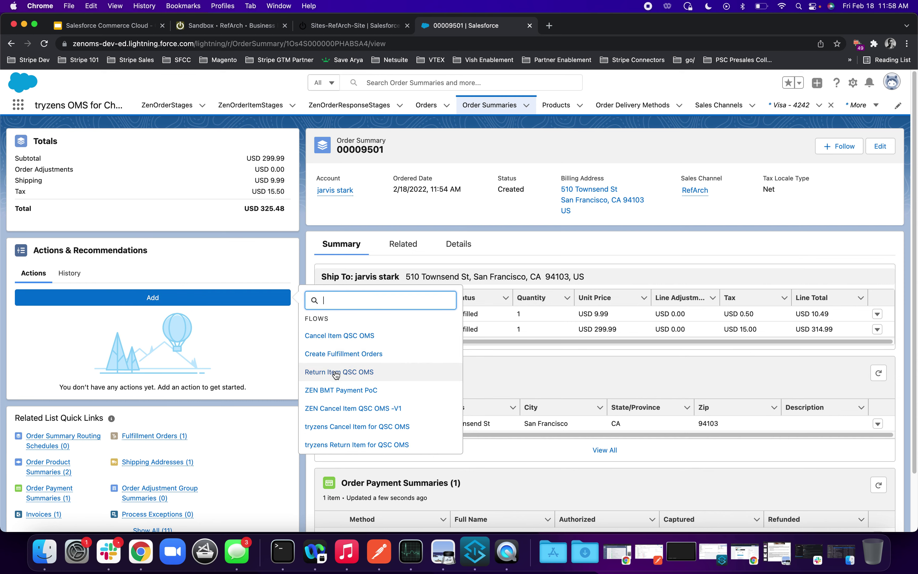
pyautogui.click(336, 373)
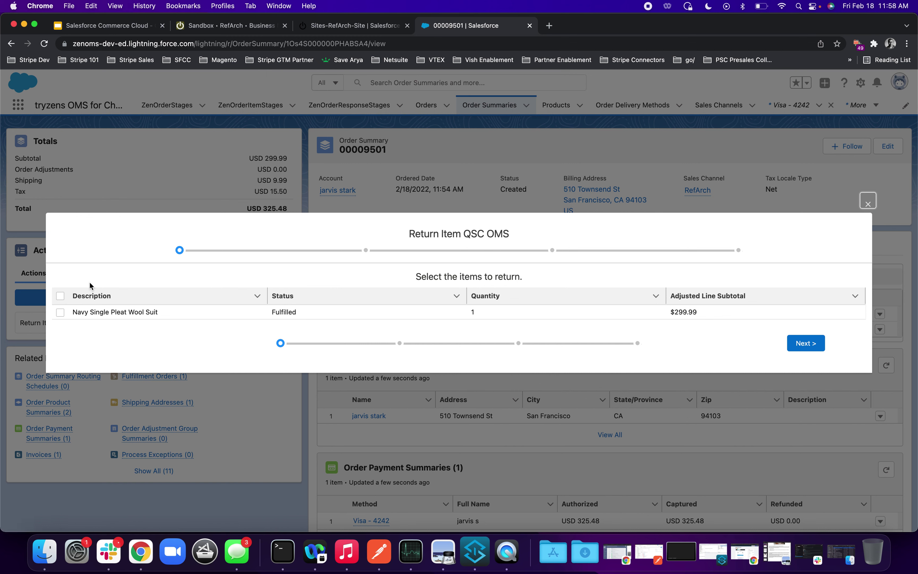
# Return the Navy Single Pleat Wool Suit as Damaged with shipping removed, reaching review.
pyautogui.click(59, 313)
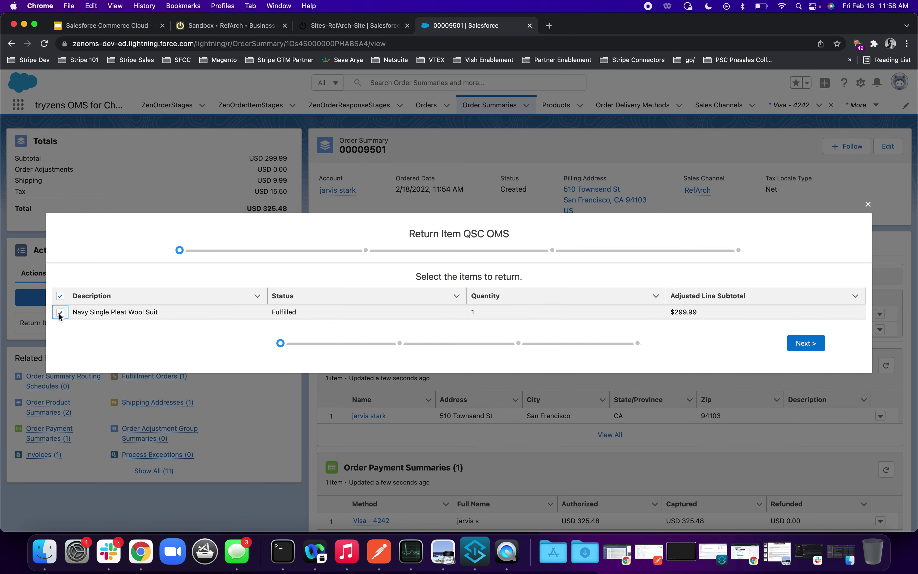
pyautogui.click(813, 343)
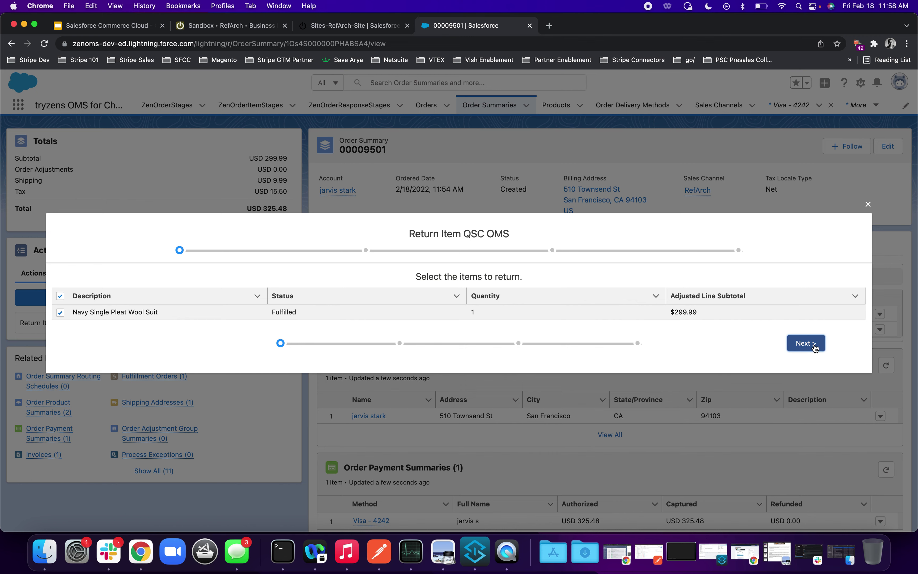
pyautogui.click(508, 312)
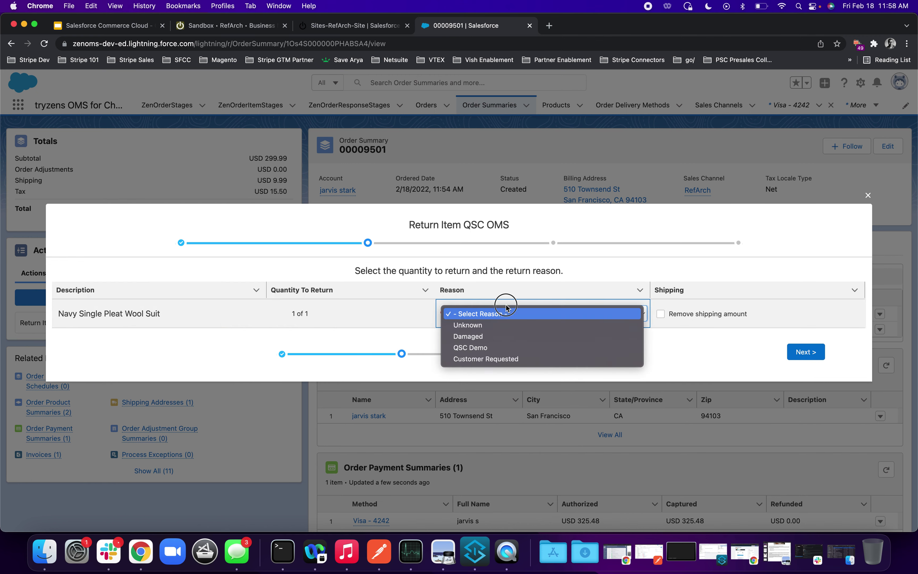
pyautogui.click(506, 335)
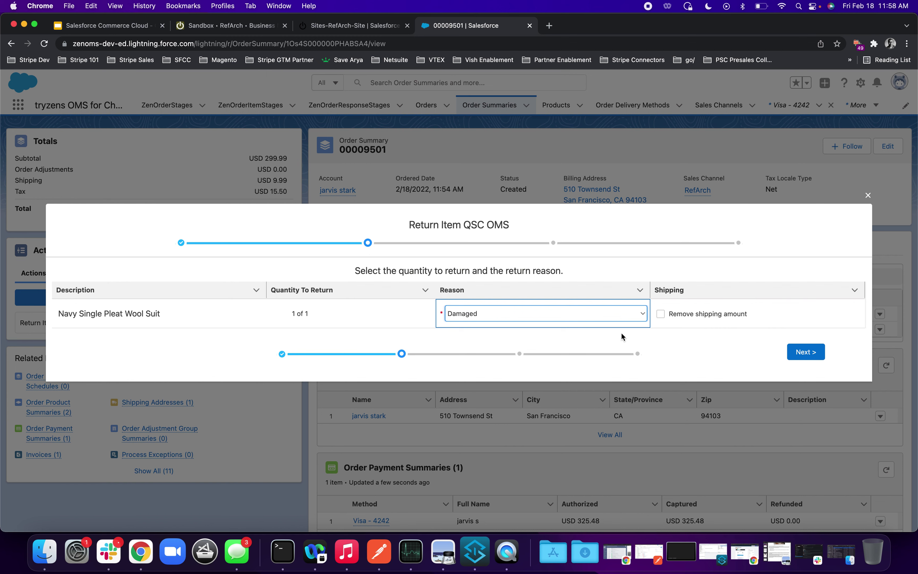
pyautogui.click(660, 314)
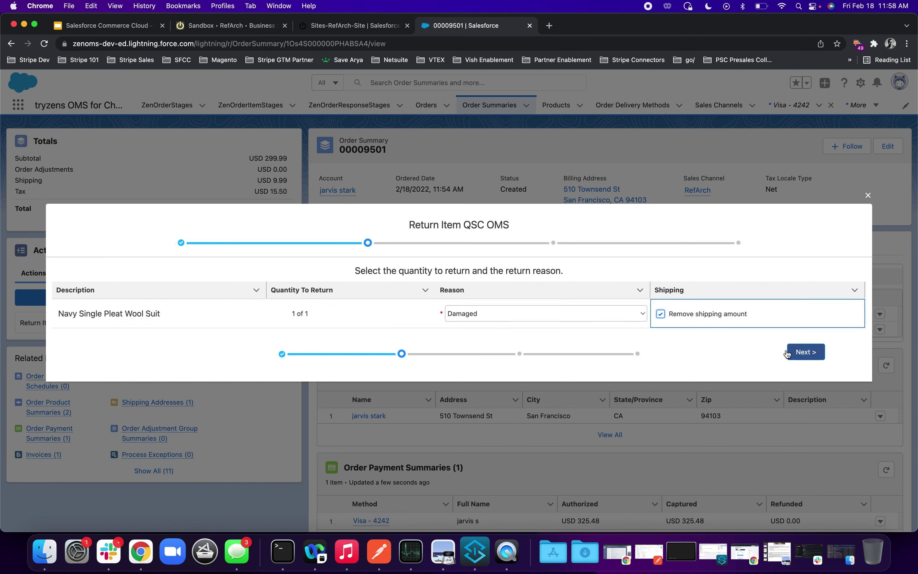
pyautogui.click(660, 315)
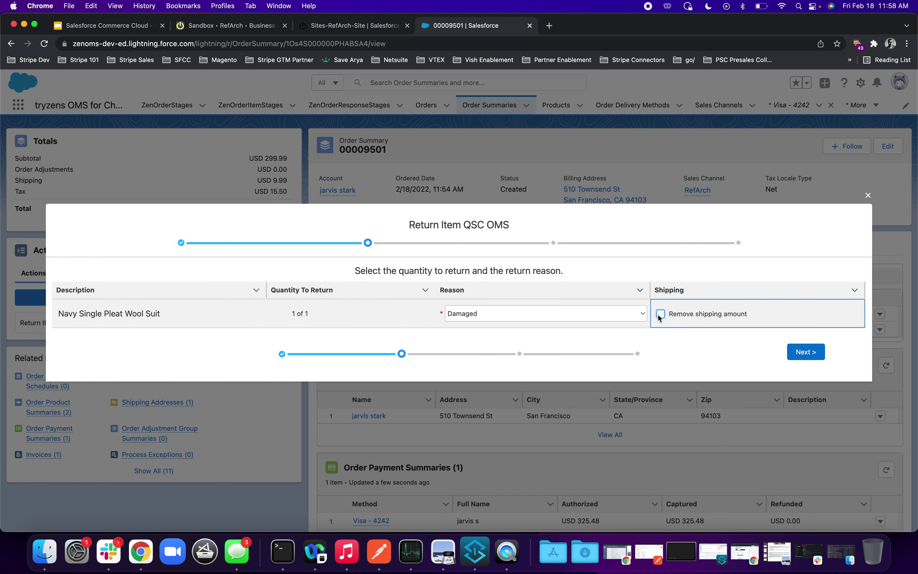
pyautogui.click(660, 315)
pyautogui.click(805, 353)
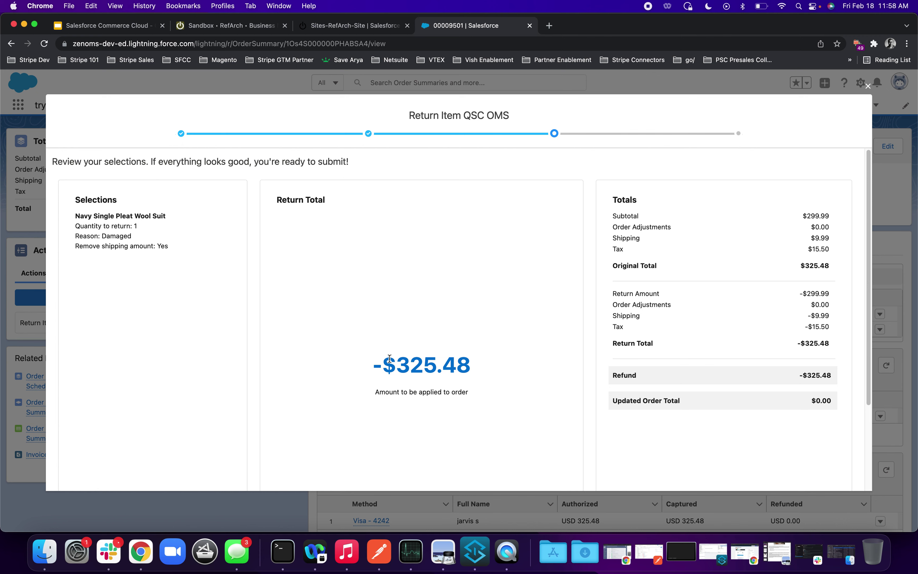
# Check the -$325.48 refund total and submit the suit's return.
pyautogui.moveTo(358, 371); pyautogui.dragTo(473, 371)
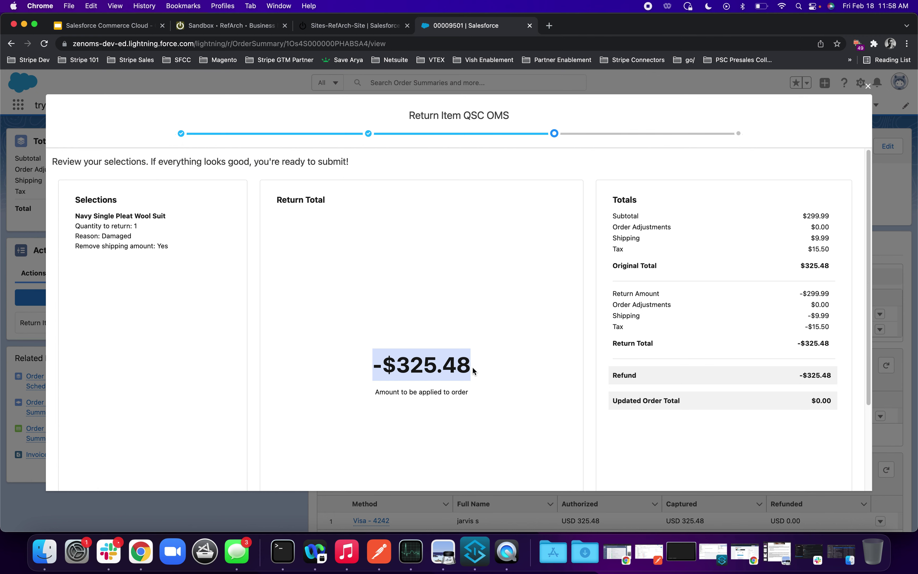
pyautogui.scroll(-3, 522, 322)
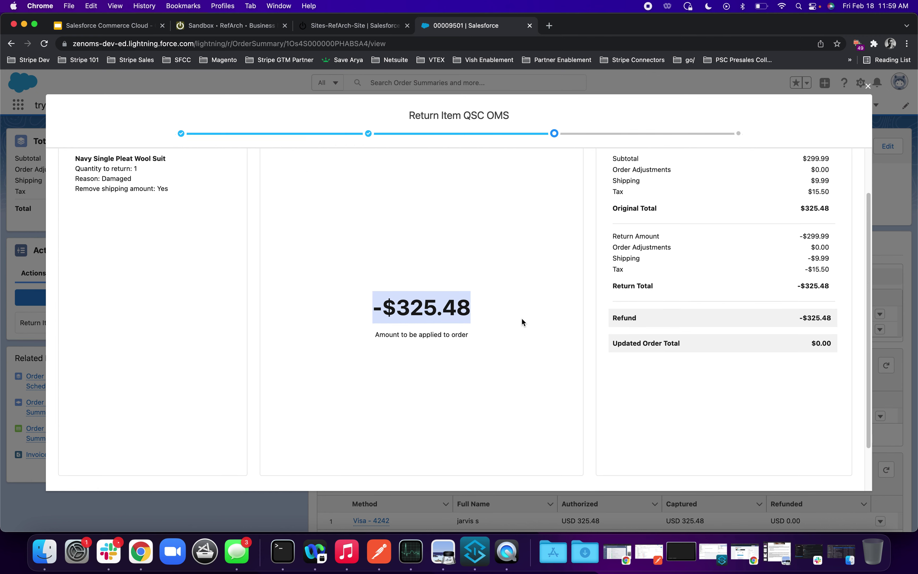
pyautogui.scroll(-1, 523, 322)
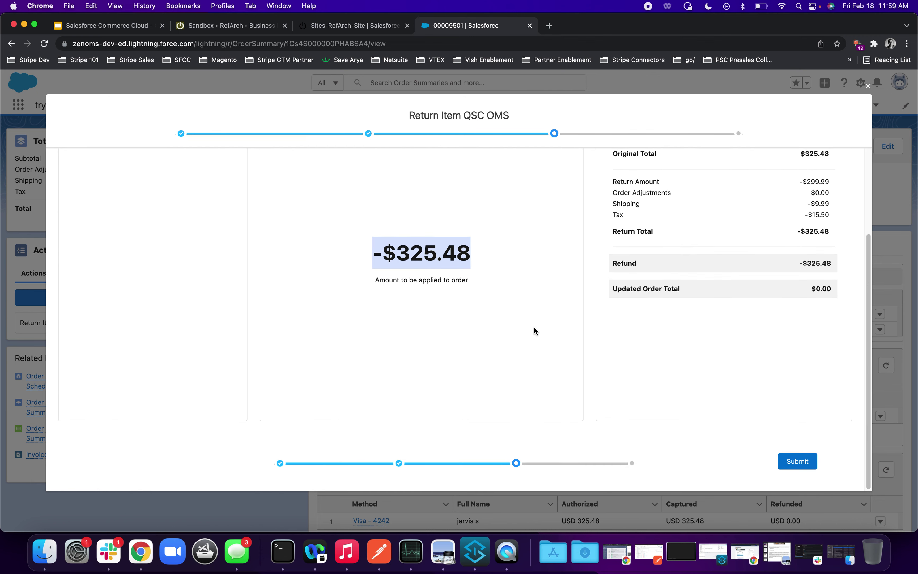
pyautogui.scroll(2, 535, 331)
pyautogui.scroll(-2, 535, 328)
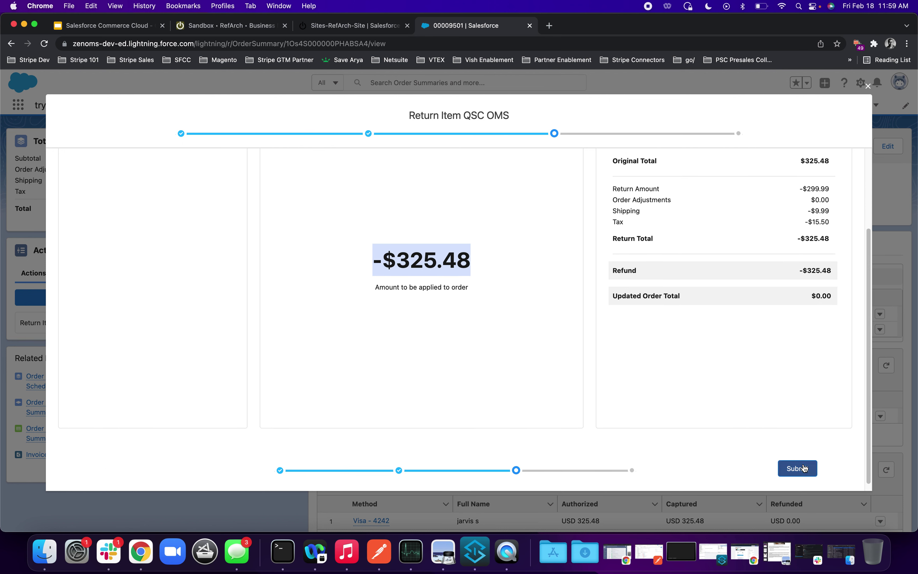
pyautogui.click(802, 471)
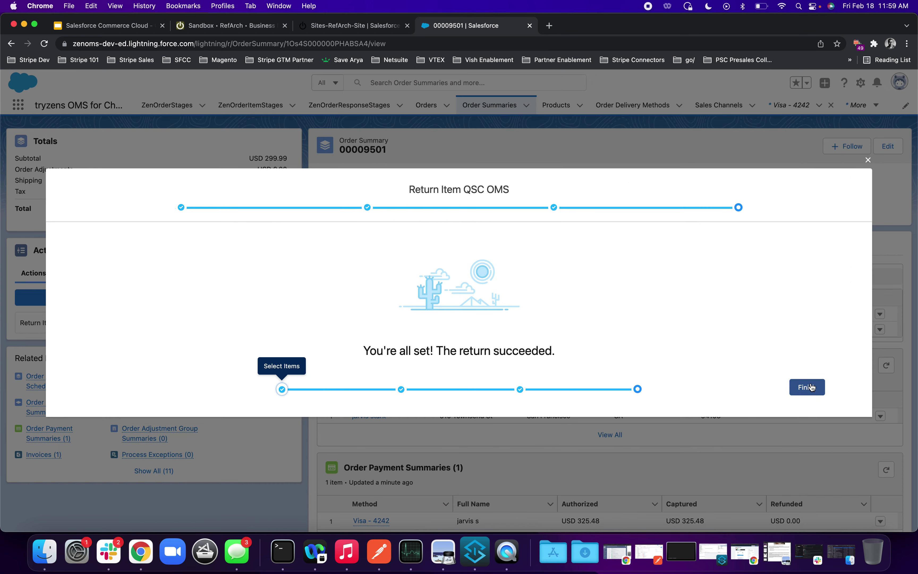
# Close the completed return flow and open the Visa - 4242 payment summary.
pyautogui.click(808, 387)
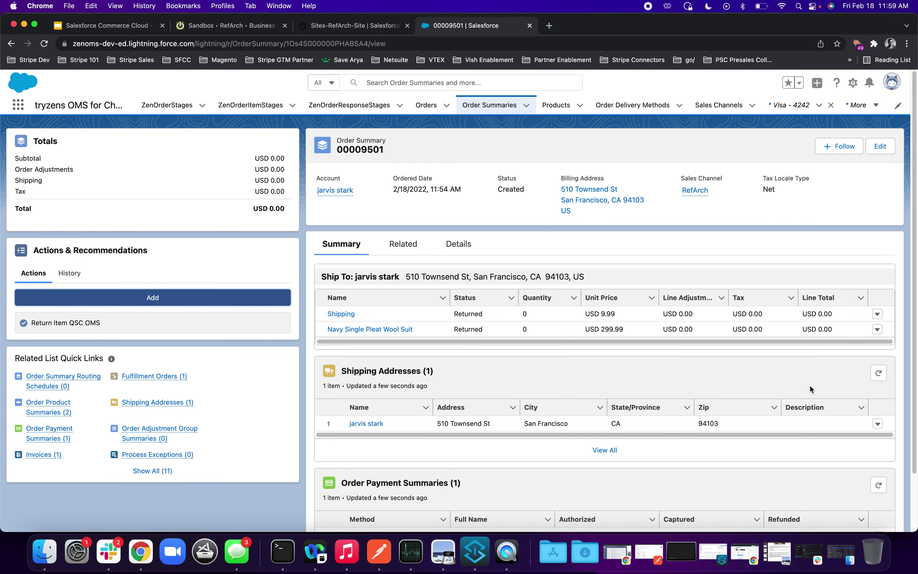
pyautogui.scroll(-3, 810, 384)
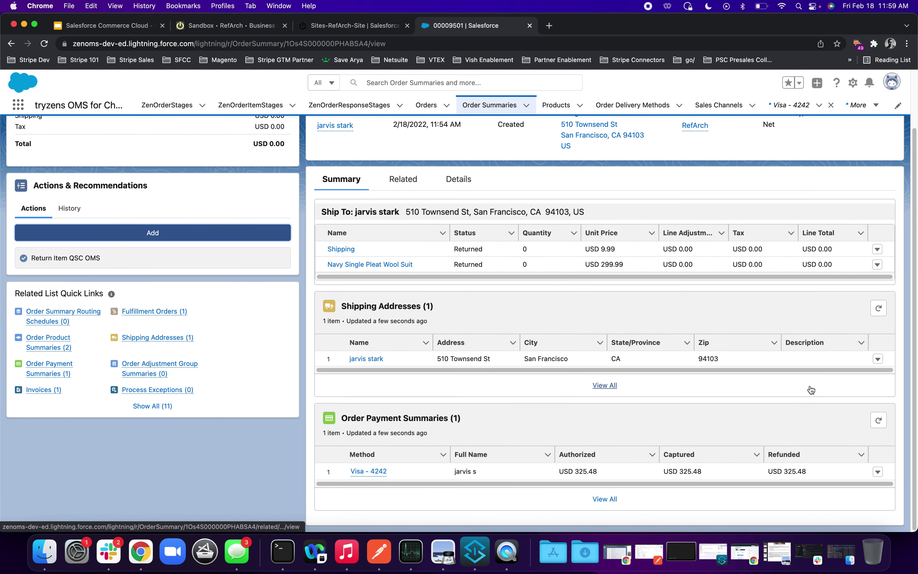
pyautogui.click(373, 474)
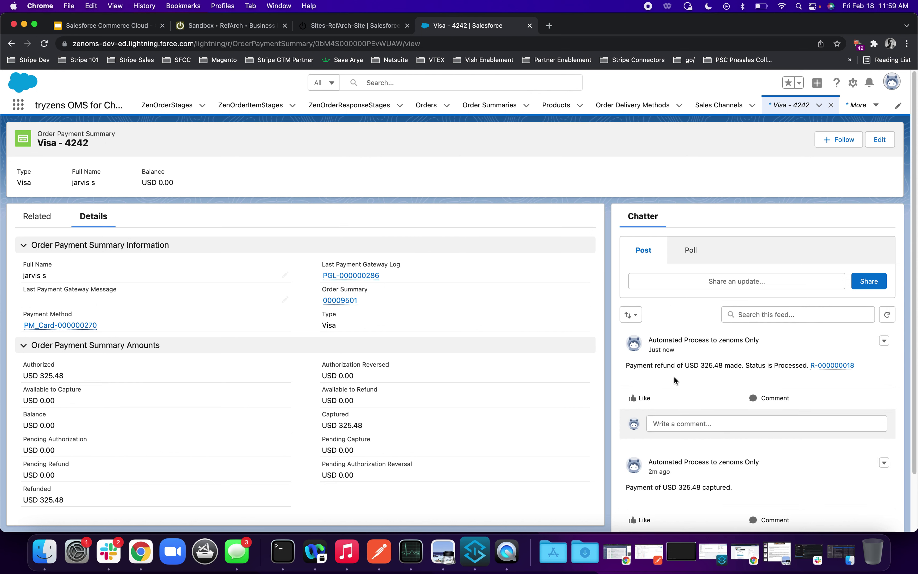
# Open refund R-000000018 and review its Processed USD 325.48 Stripe details.
pyautogui.moveTo(704, 365); pyautogui.dragTo(722, 367)
pyautogui.moveTo(829, 369)
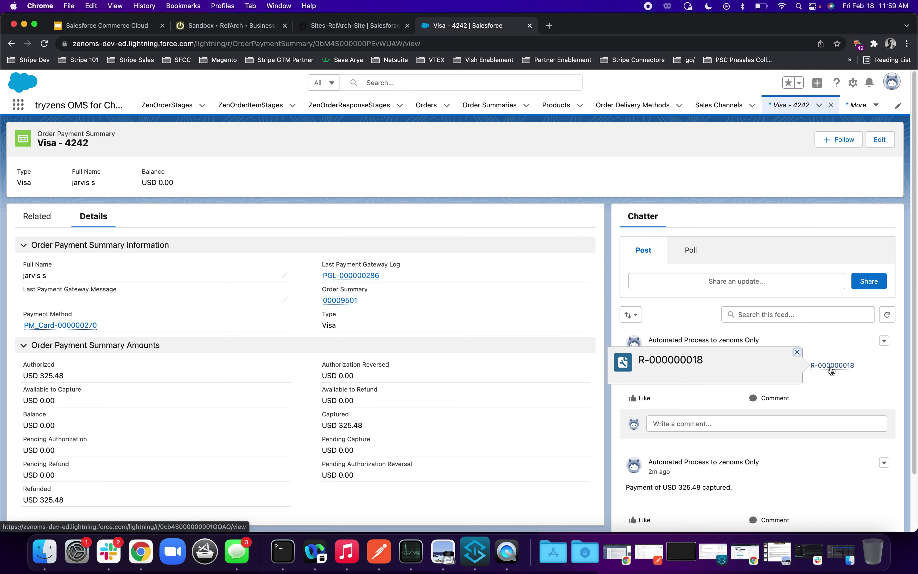
pyautogui.click(831, 366)
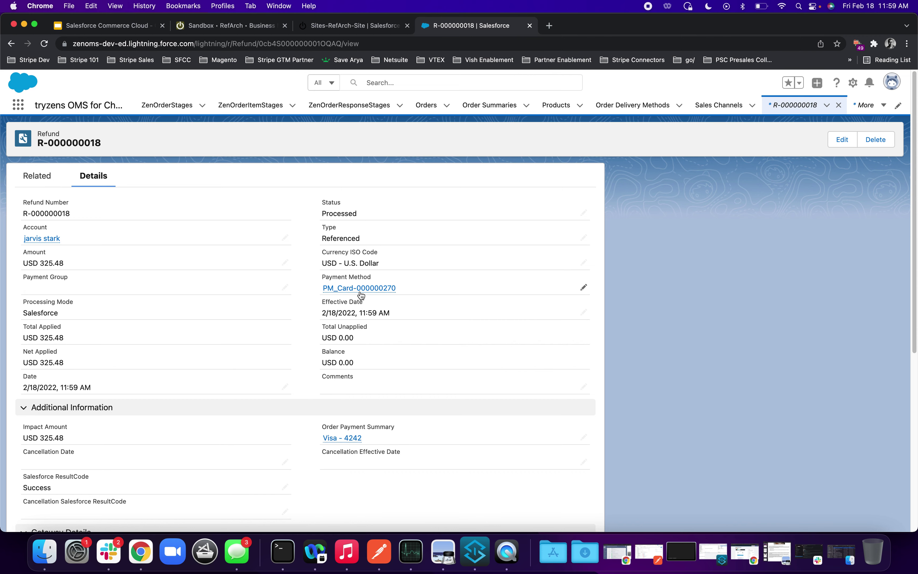
pyautogui.moveTo(391, 290)
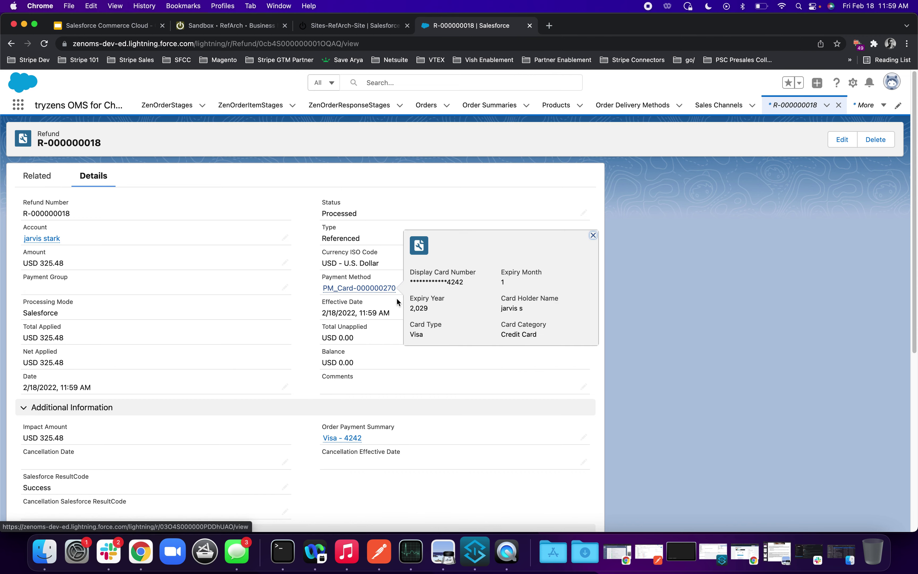
pyautogui.scroll(-2, 205, 342)
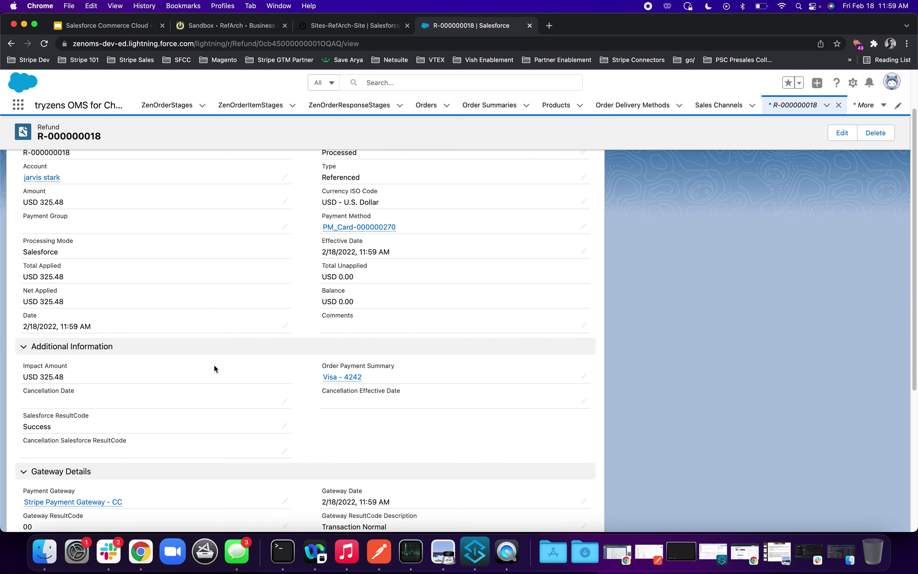
pyautogui.scroll(-1, 153, 292)
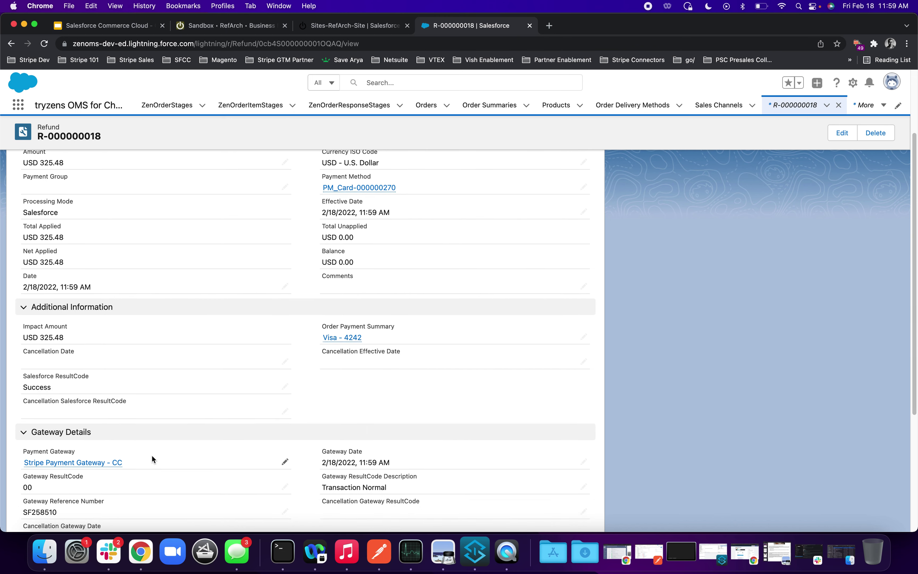
pyautogui.scroll(-3, 151, 460)
pyautogui.scroll(-1, 152, 459)
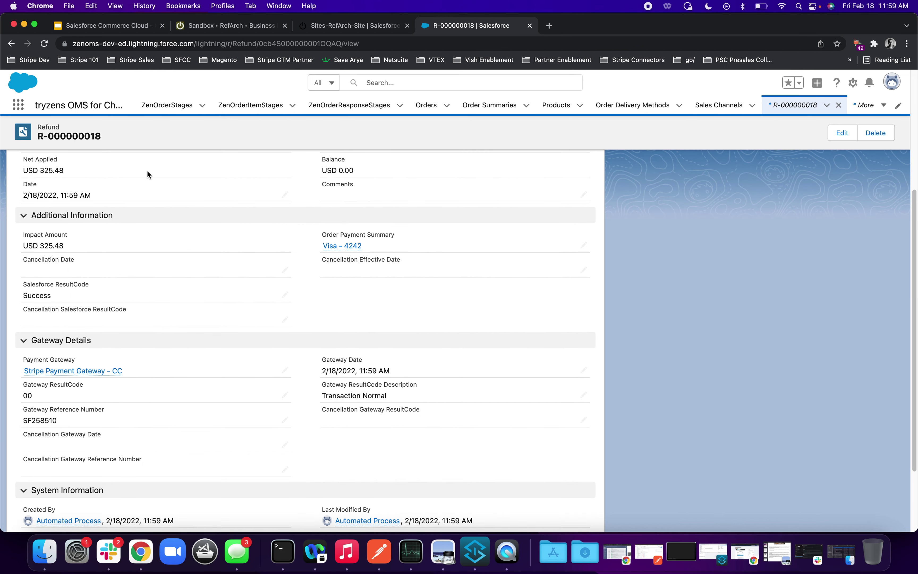
# Return to the Salesforce Commerce Cloud deck and display slide 11, Demo Learnings.
pyautogui.click(119, 27)
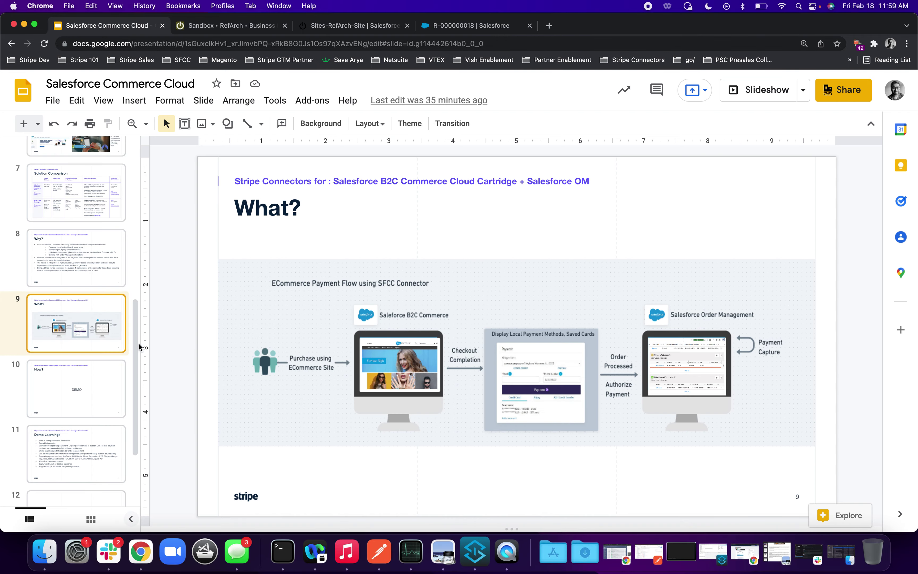
pyautogui.click(86, 449)
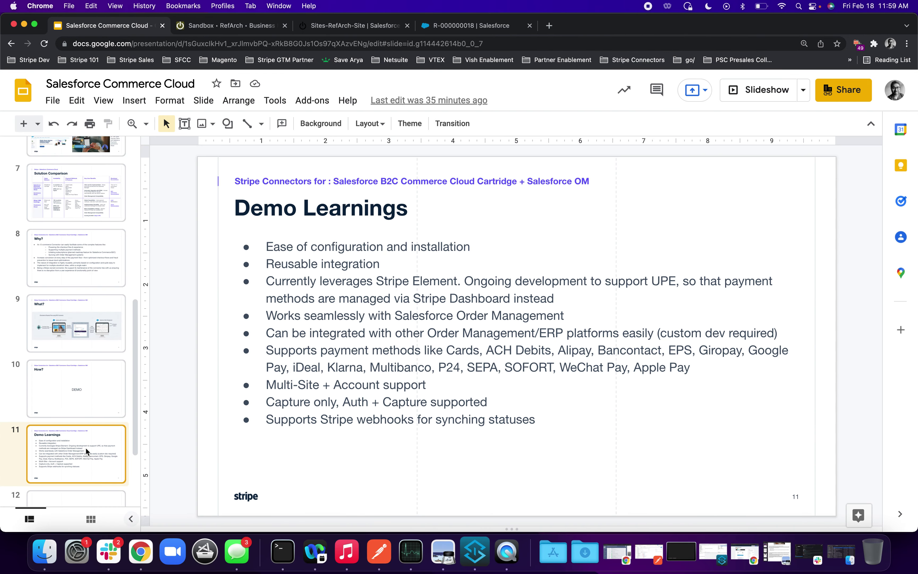